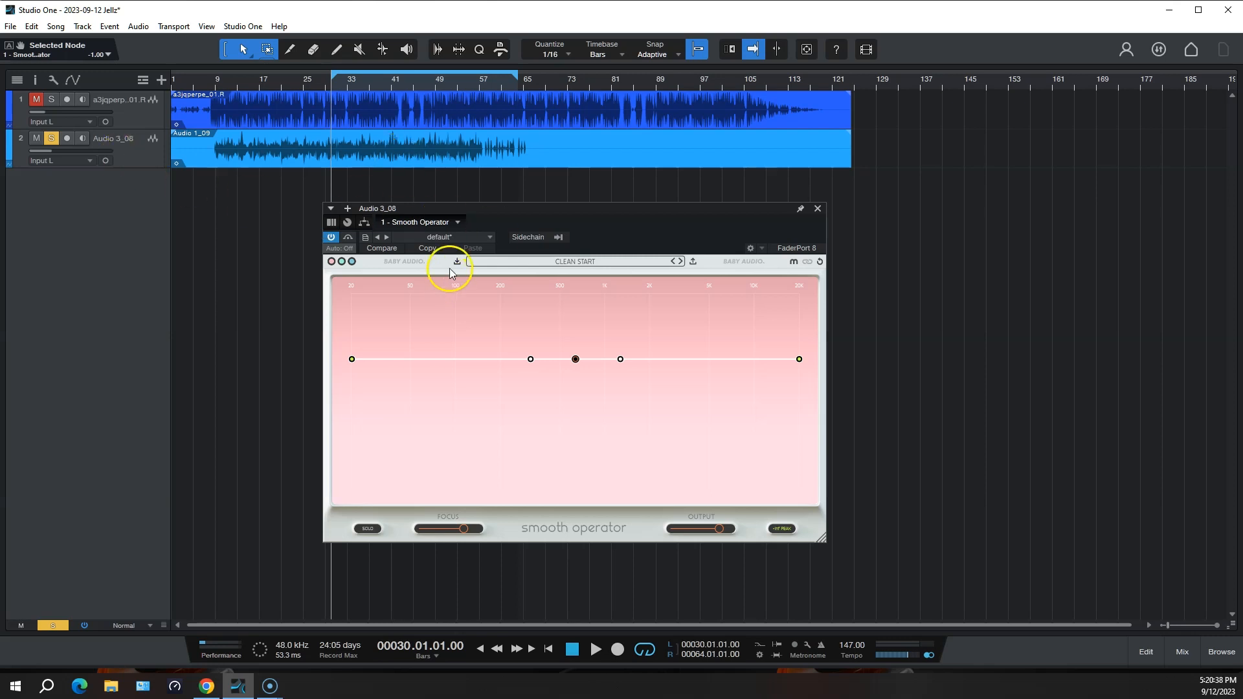
Reposition the Smooth Operator plug-in window and try the blue colour scheme before restoring the pink one.
drag(529, 211, 570, 197)
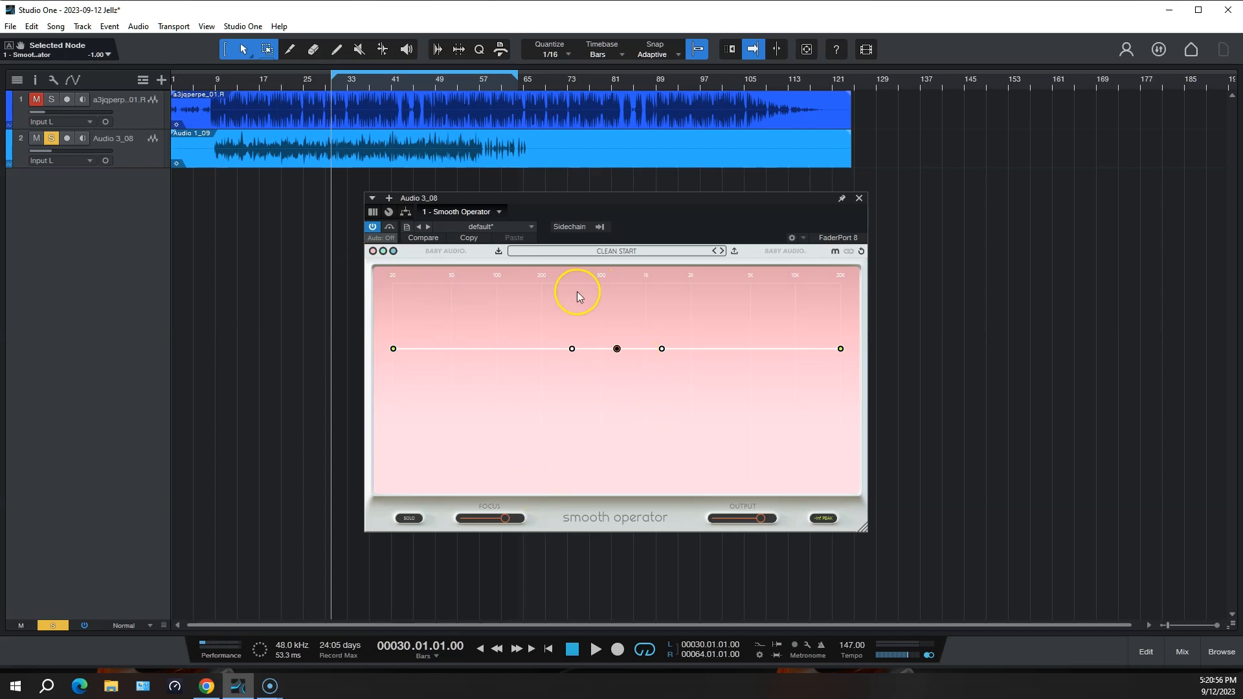
drag(624, 201, 628, 195)
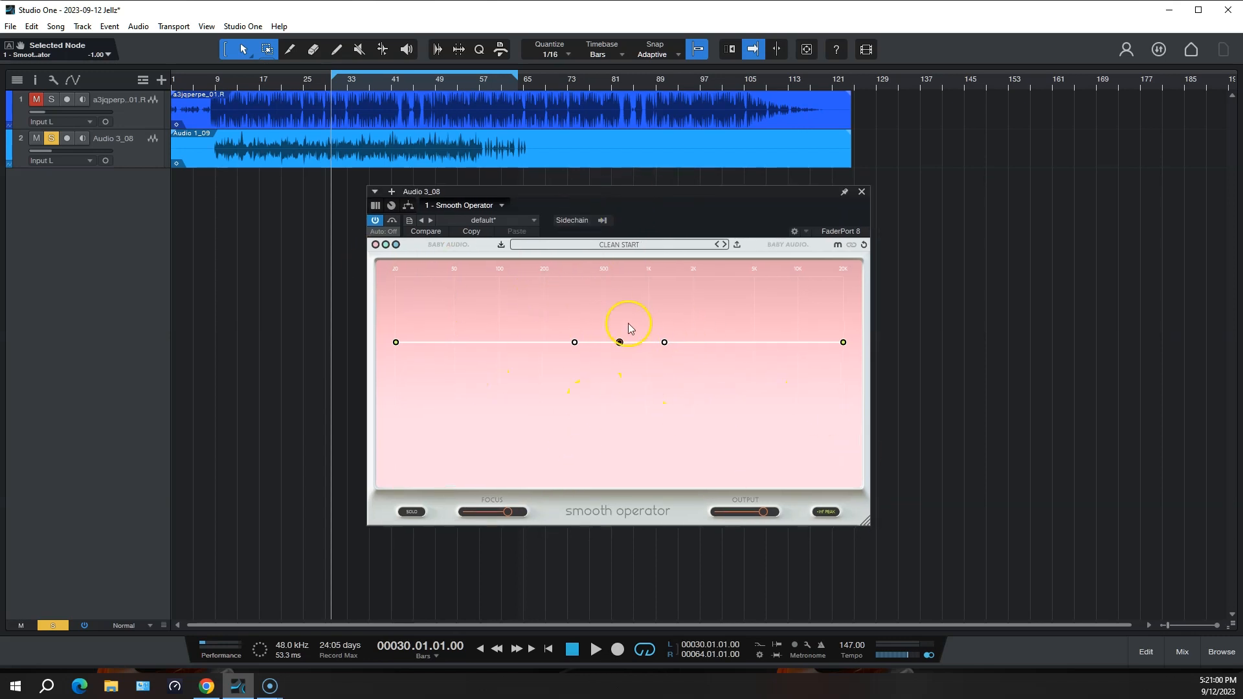
click(386, 245)
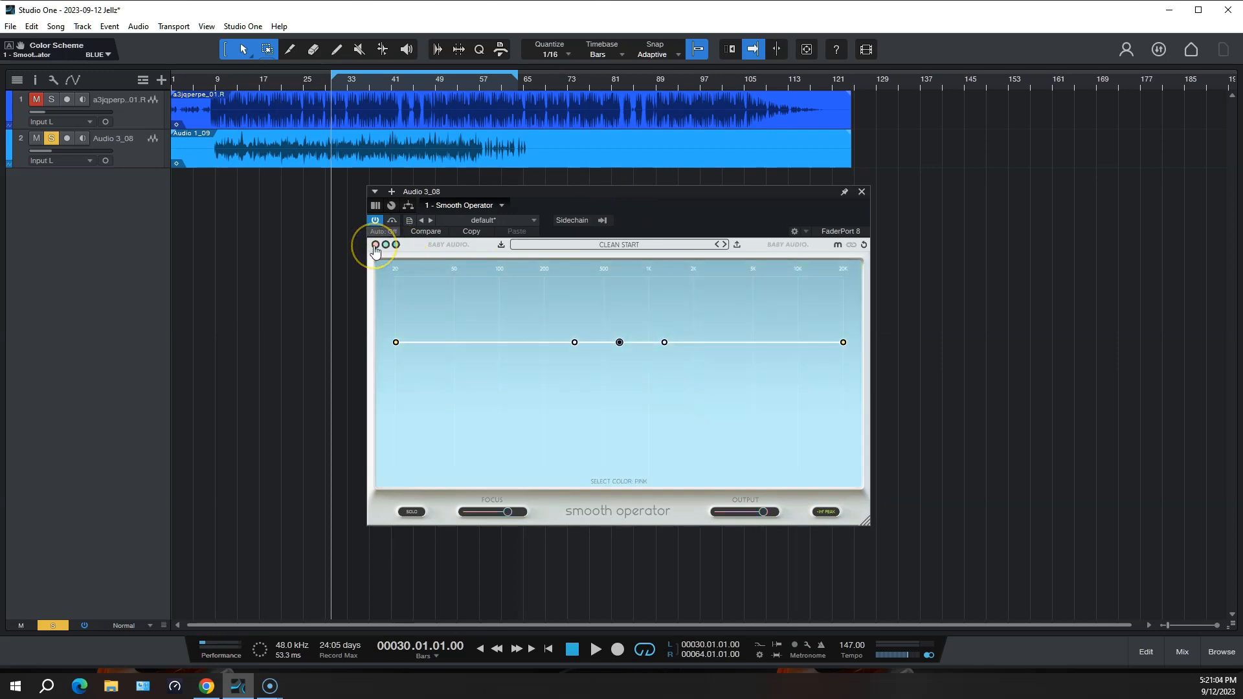
click(376, 244)
click(386, 244)
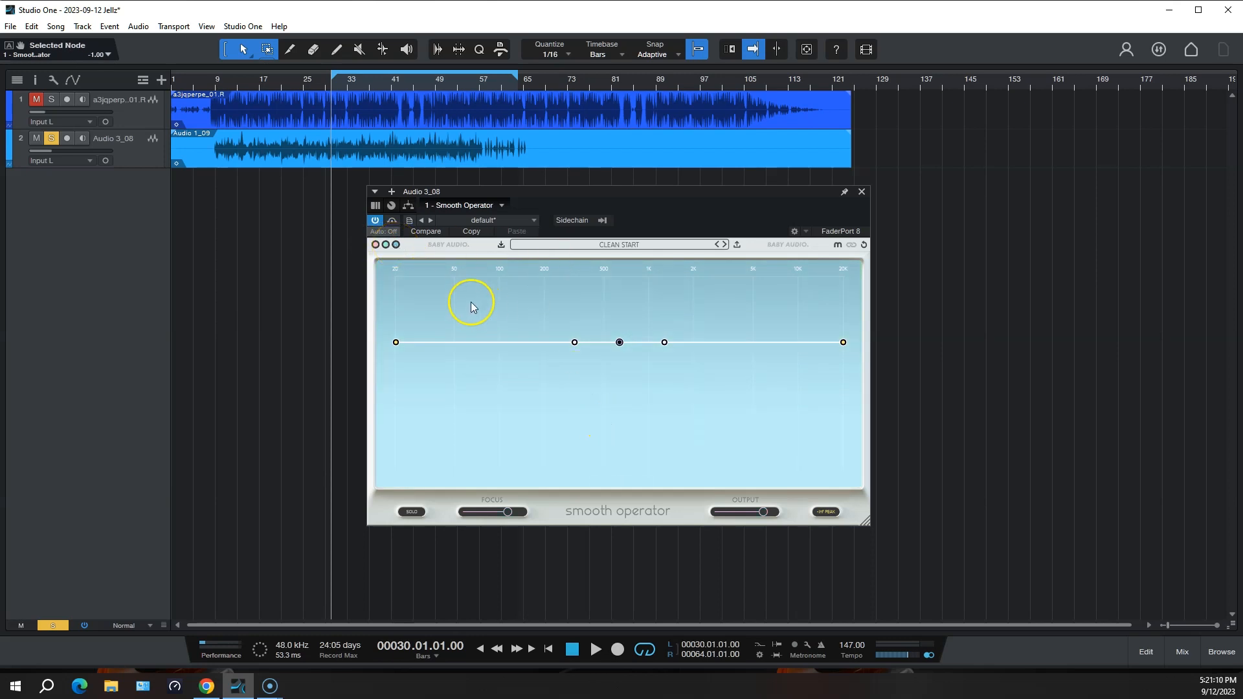
click(376, 245)
Try the plug-in's Solo switch on and off, and check the Focus control and the right peak node.
click(408, 516)
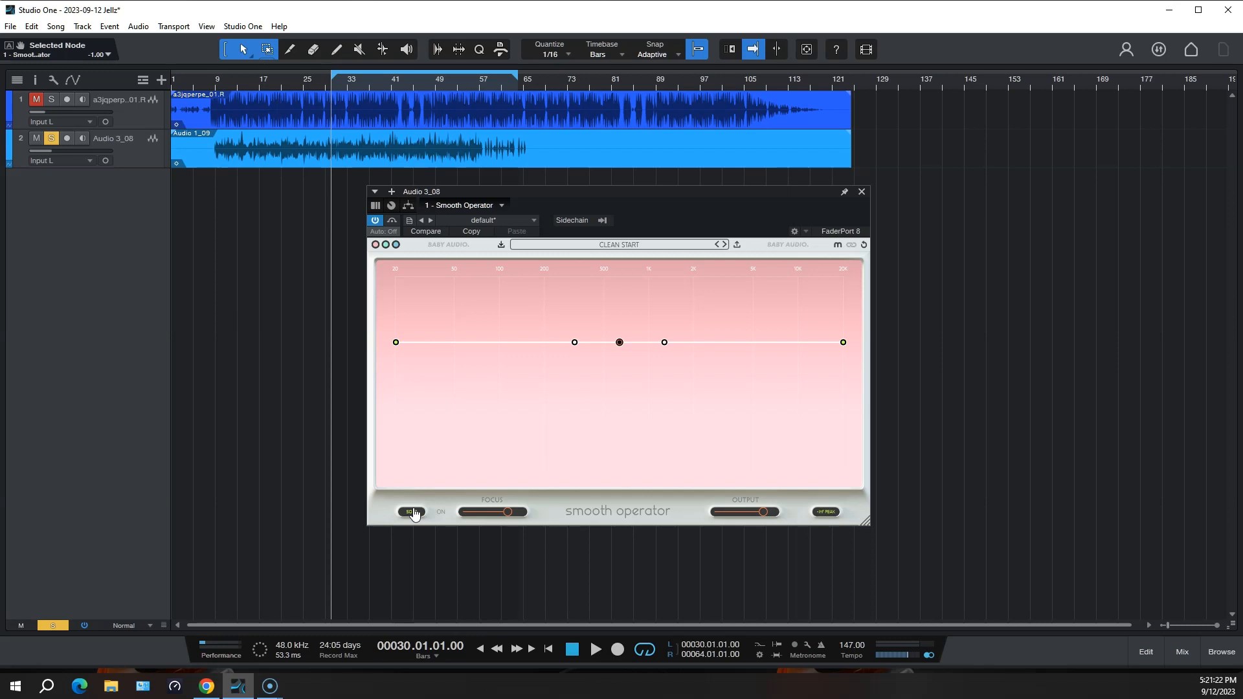
click(413, 512)
click(507, 516)
click(663, 342)
Examine the plug-in's preset list and close it without loading a preset, repositioning the window on the way.
click(623, 245)
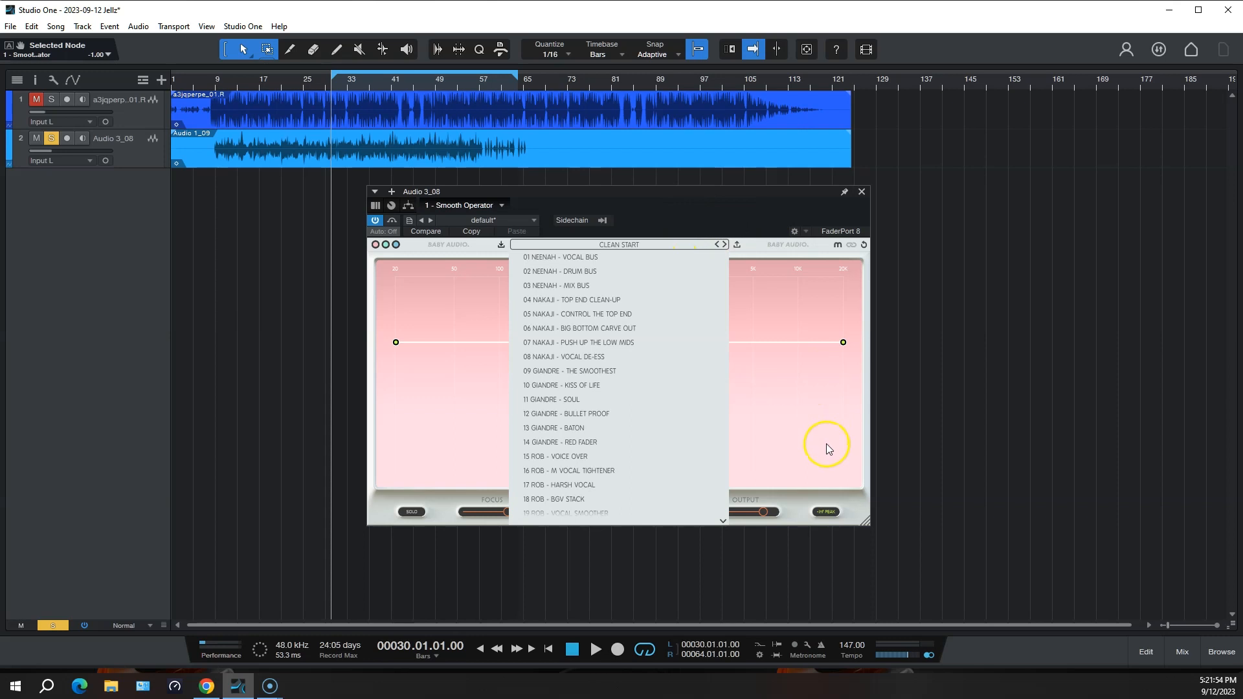
drag(744, 199, 671, 218)
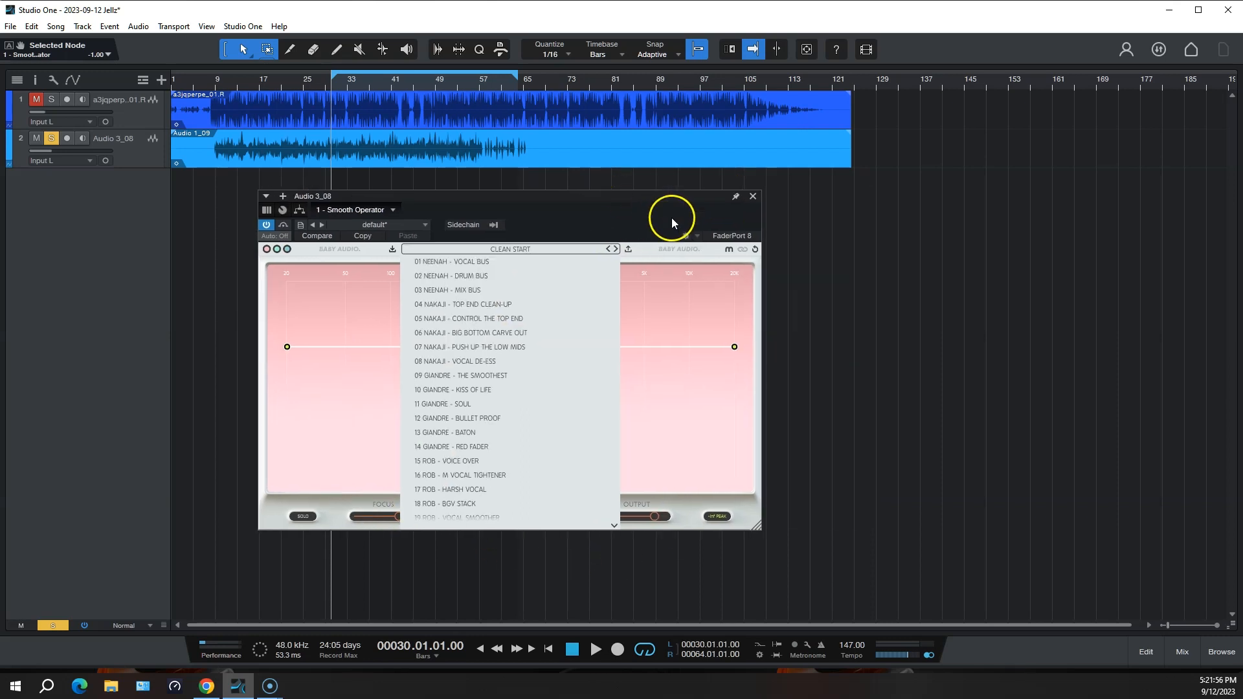
click(689, 362)
drag(570, 200, 685, 193)
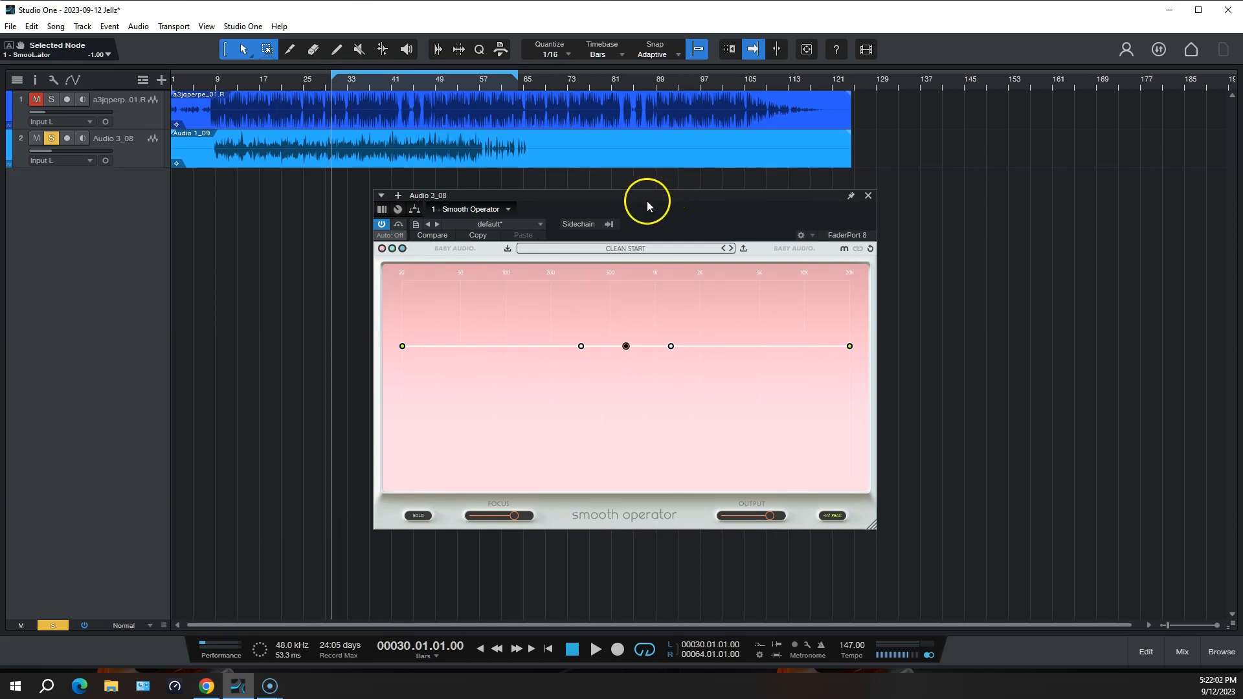
Play the vocal from bar 30 and compare its sound with Smooth Operator bypassed and active.
click(400, 226)
key(space)
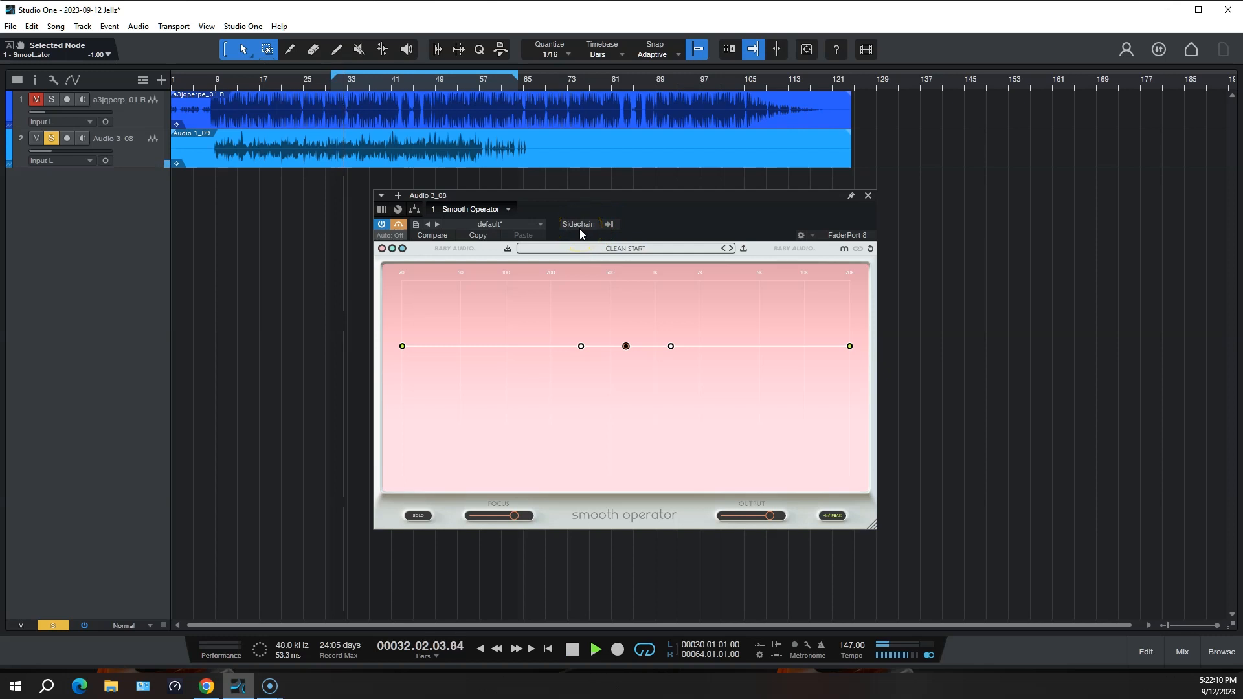
click(398, 224)
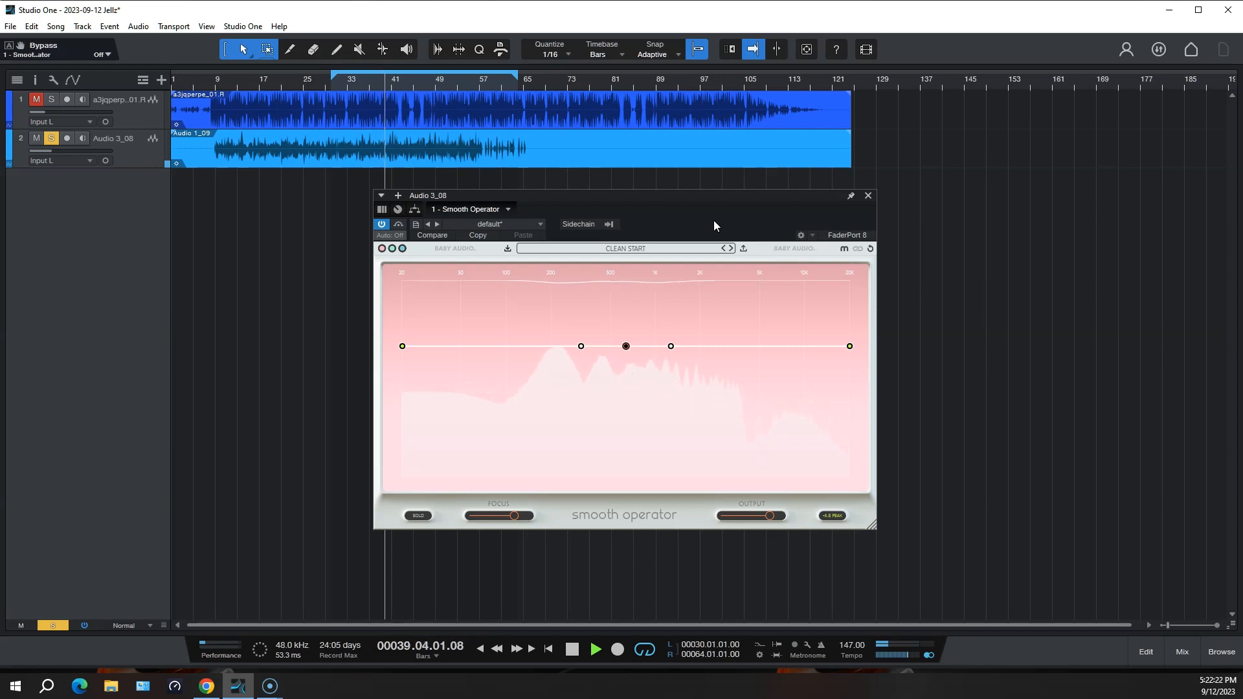
key(space)
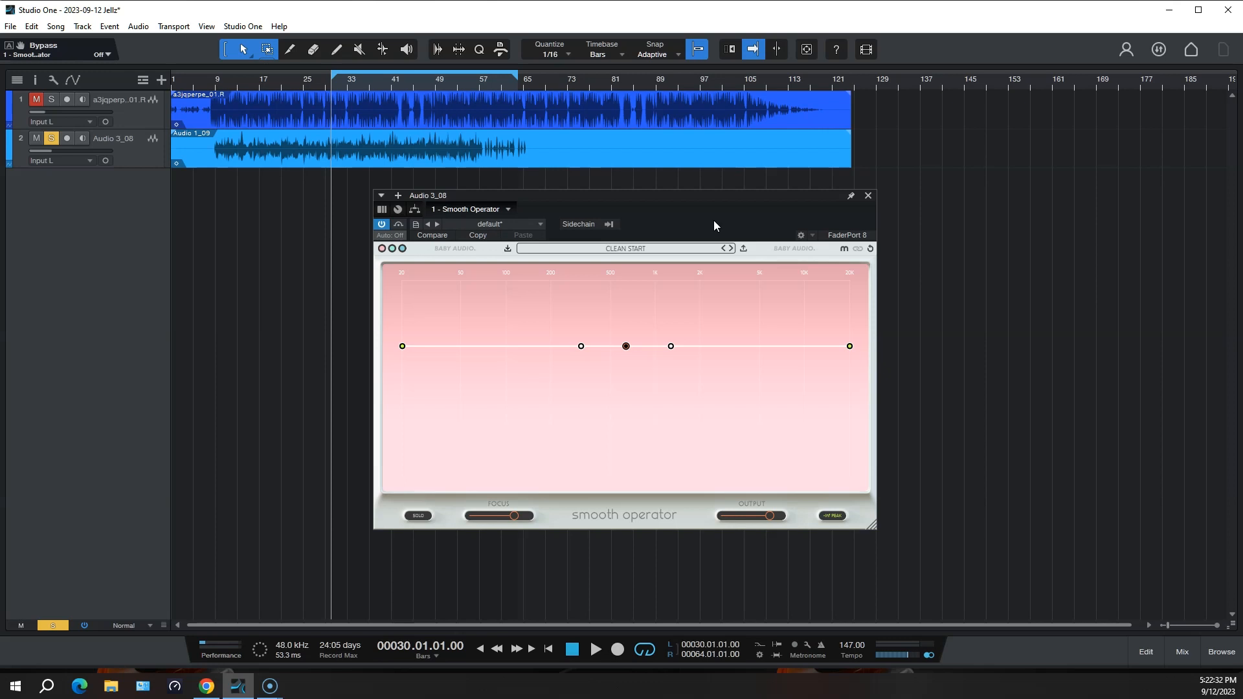
During playback, shift the centre node to about 603 Hz and adjust its threshold slightly.
key(space)
click(626, 347)
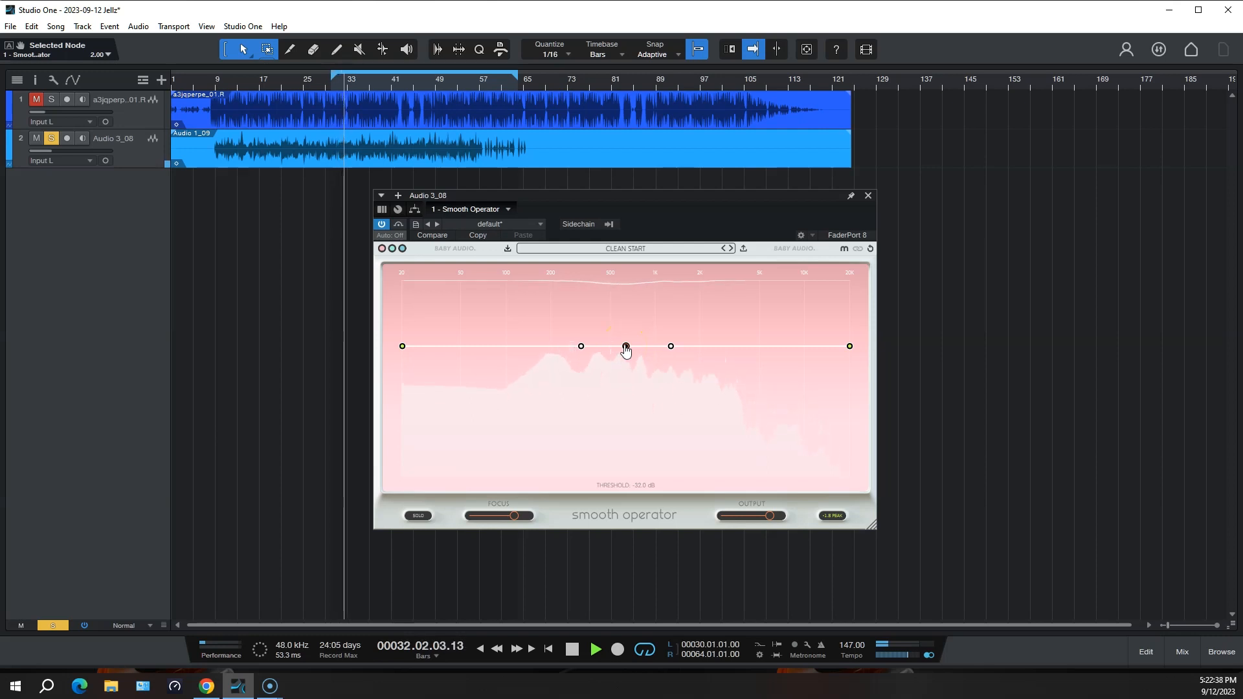
mouse_move(626, 351)
mouse_down()
mouse_move(622, 476)
mouse_move(622, 310)
mouse_move(623, 379)
mouse_move(624, 327)
mouse_move(624, 360)
mouse_move(621, 347)
mouse_up()
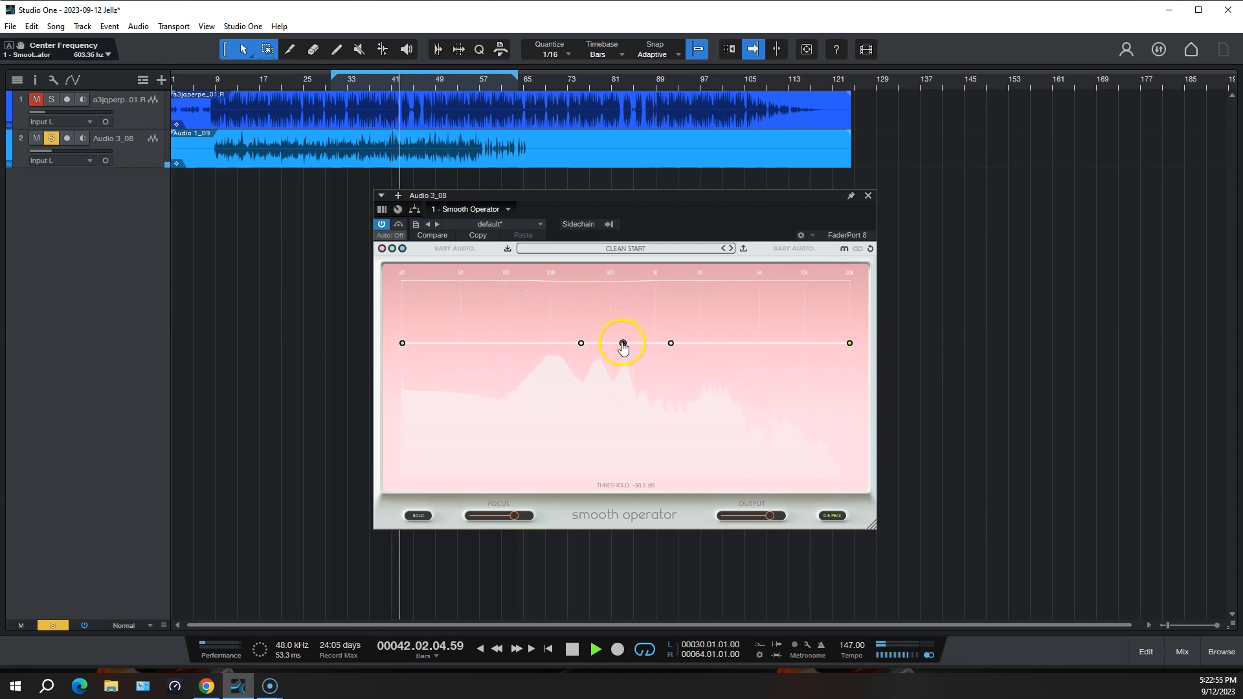
Turn on Solo and move the left peak node to about 286 Hz with a 1.7 dB offset.
click(419, 517)
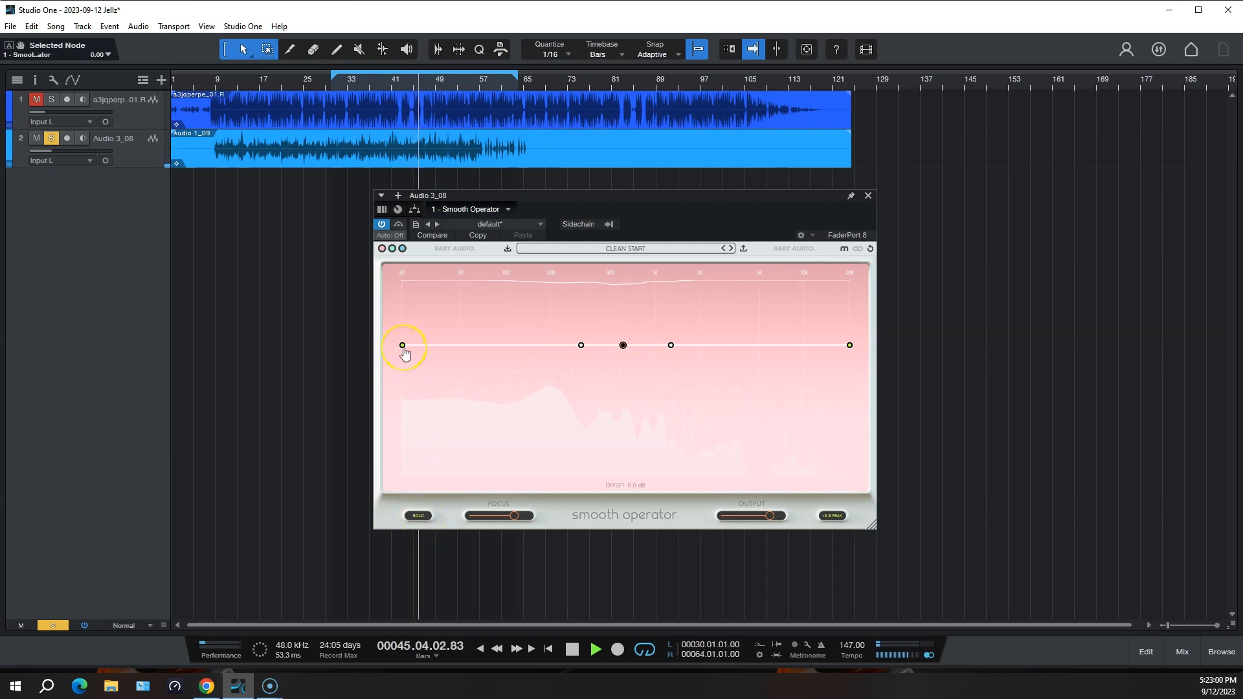
click(582, 347)
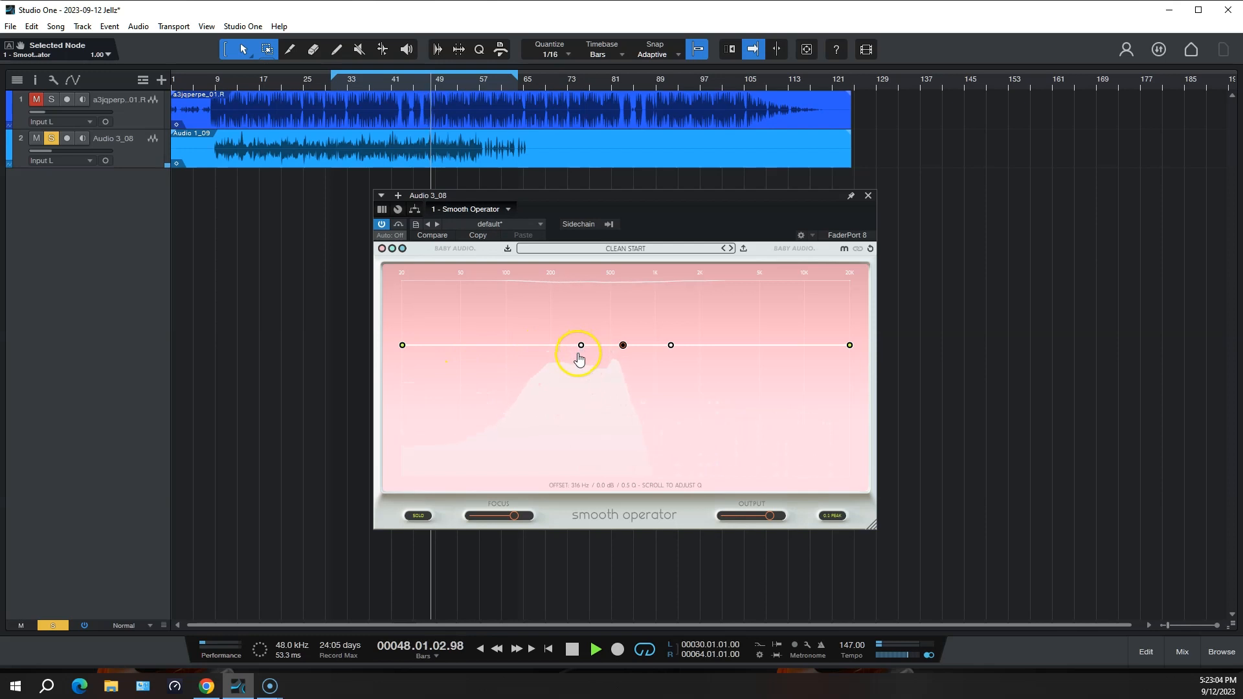
drag(579, 363, 576, 348)
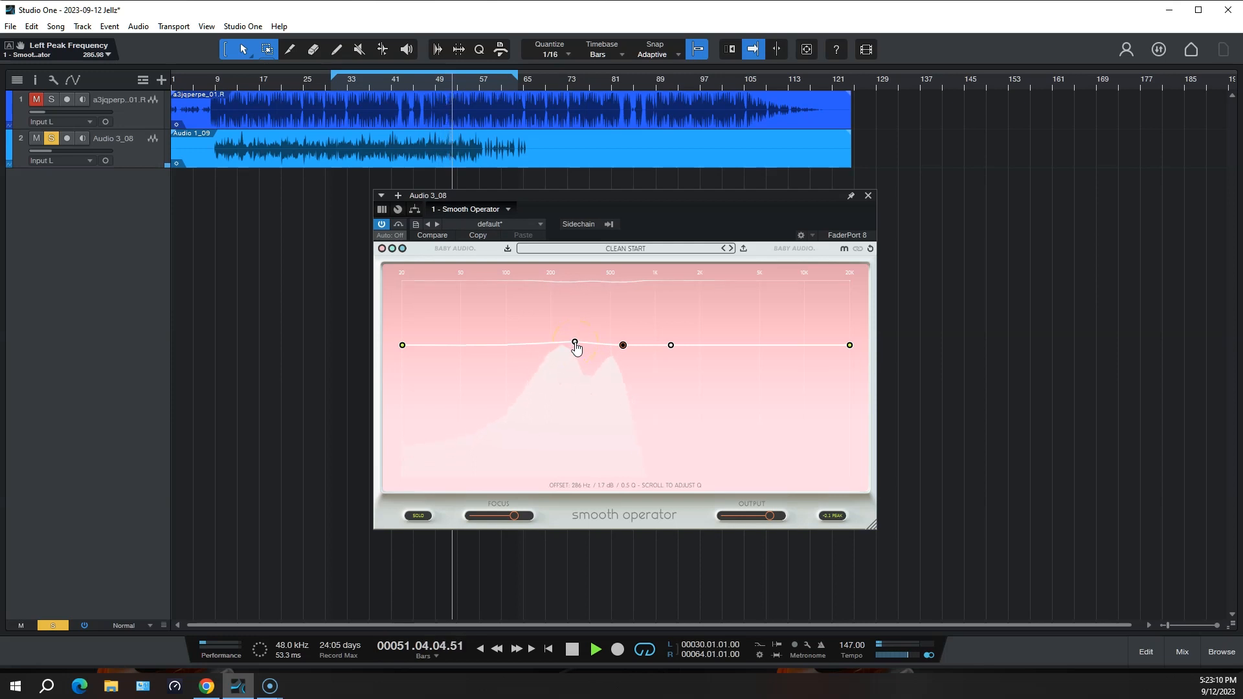
Audition the right peak node in solo, turn Solo off, and stop playback after hearing the full vocal.
click(671, 346)
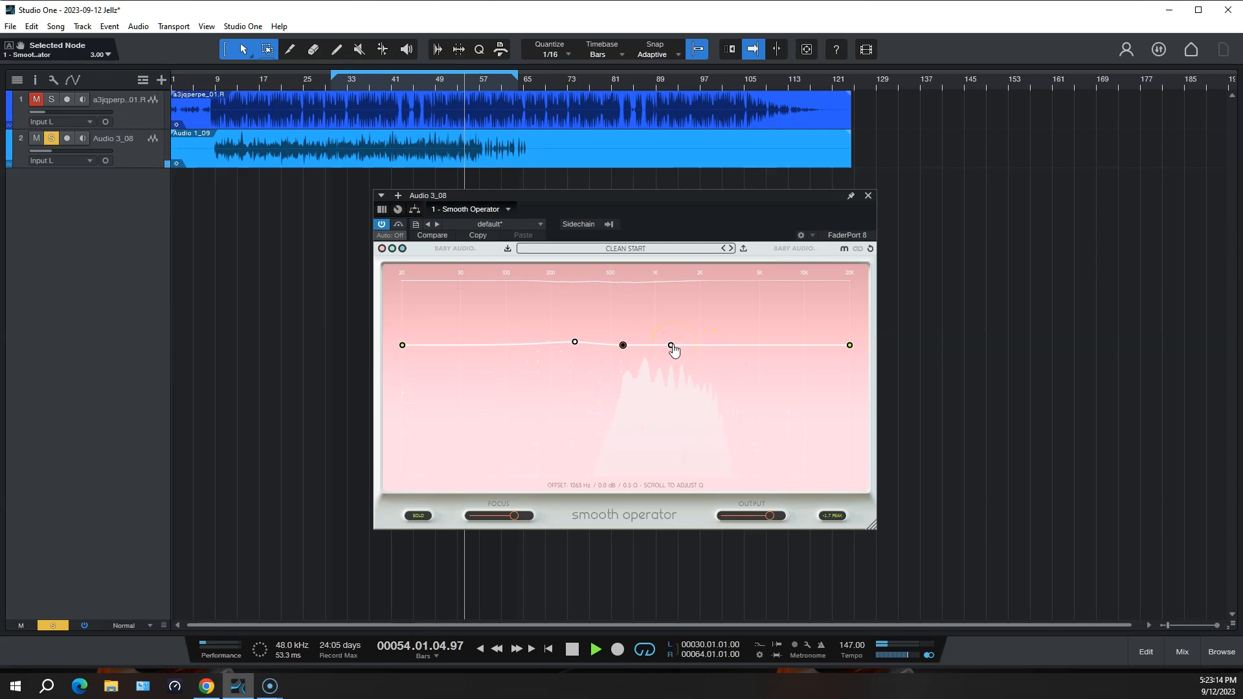
click(667, 355)
click(421, 516)
click(427, 518)
click(426, 518)
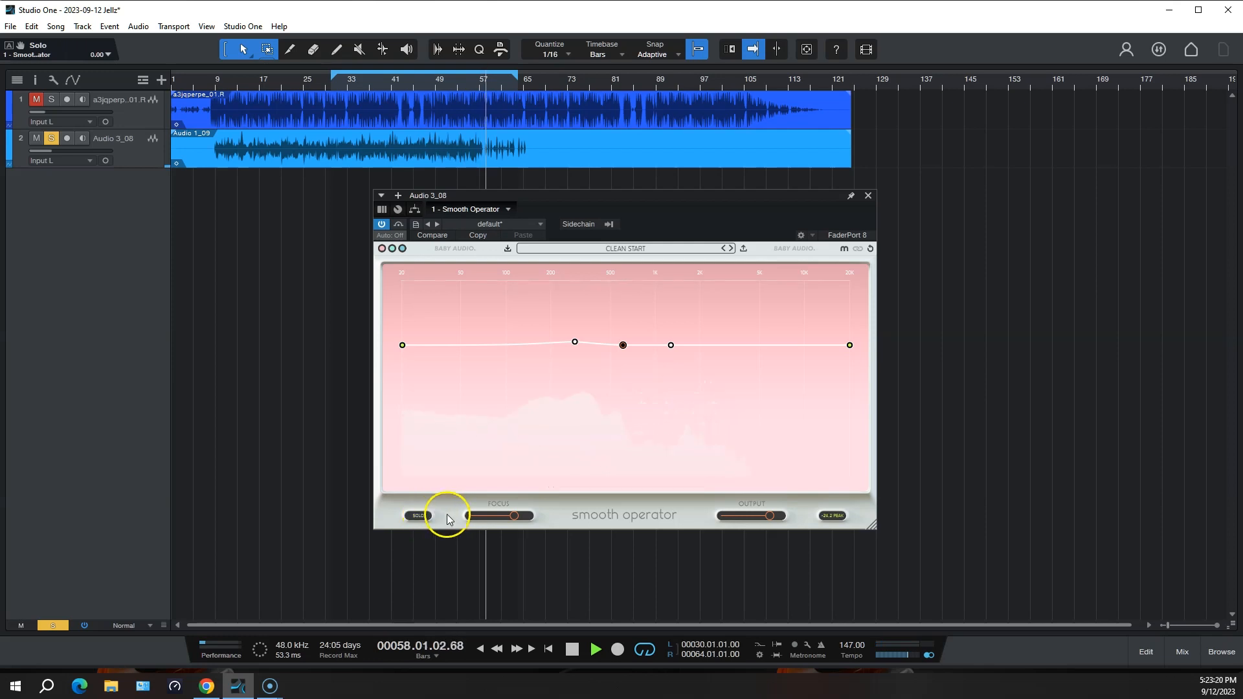
click(605, 514)
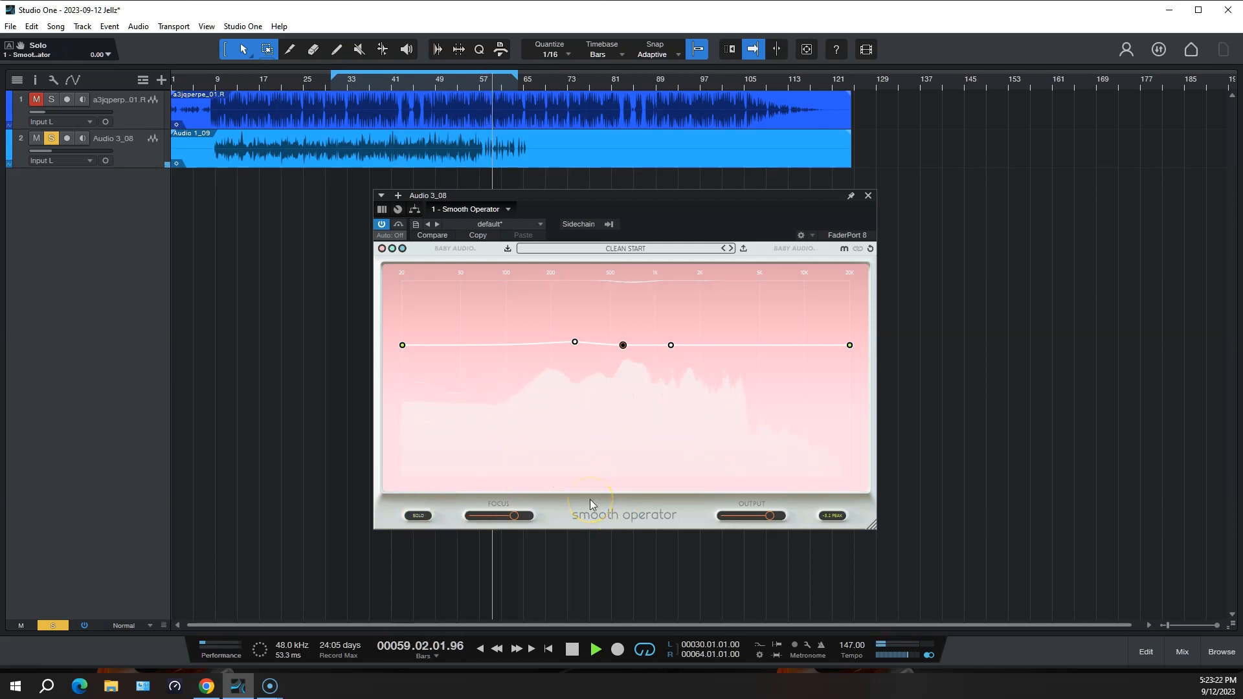
key(space)
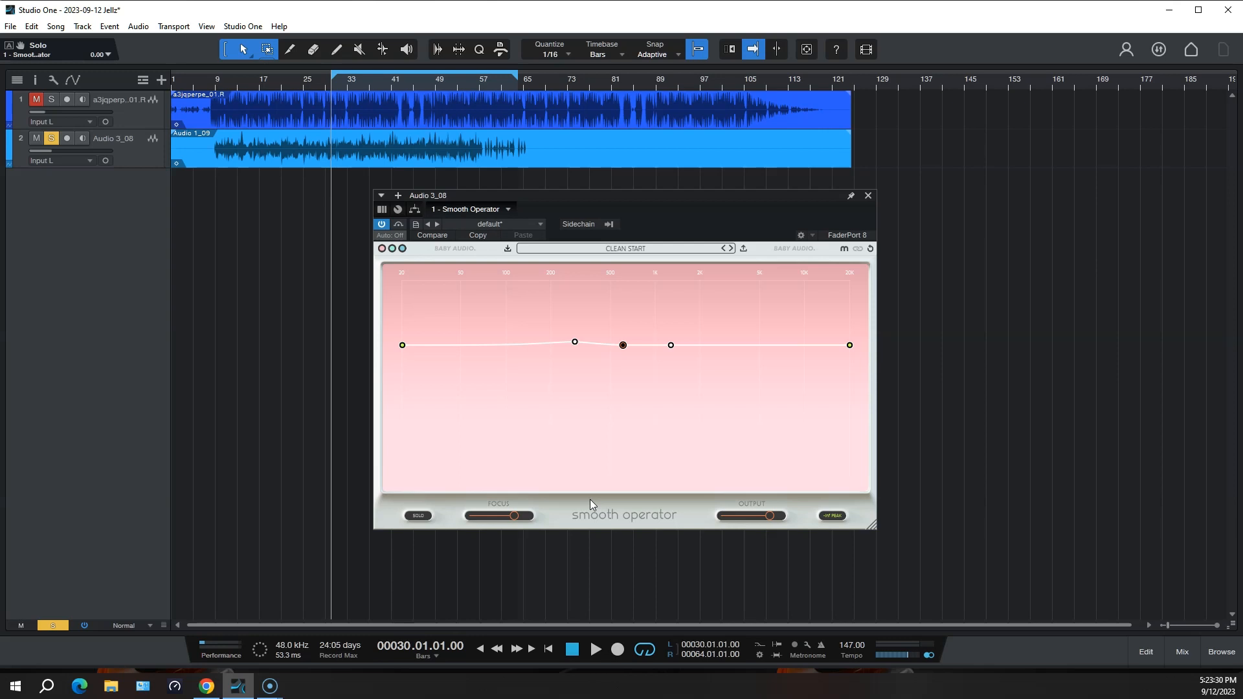
During playback, pull the right peak node down to about -18 dB at 3.5 kHz and set Focus to 81%.
key(space)
drag(520, 353, 739, 382)
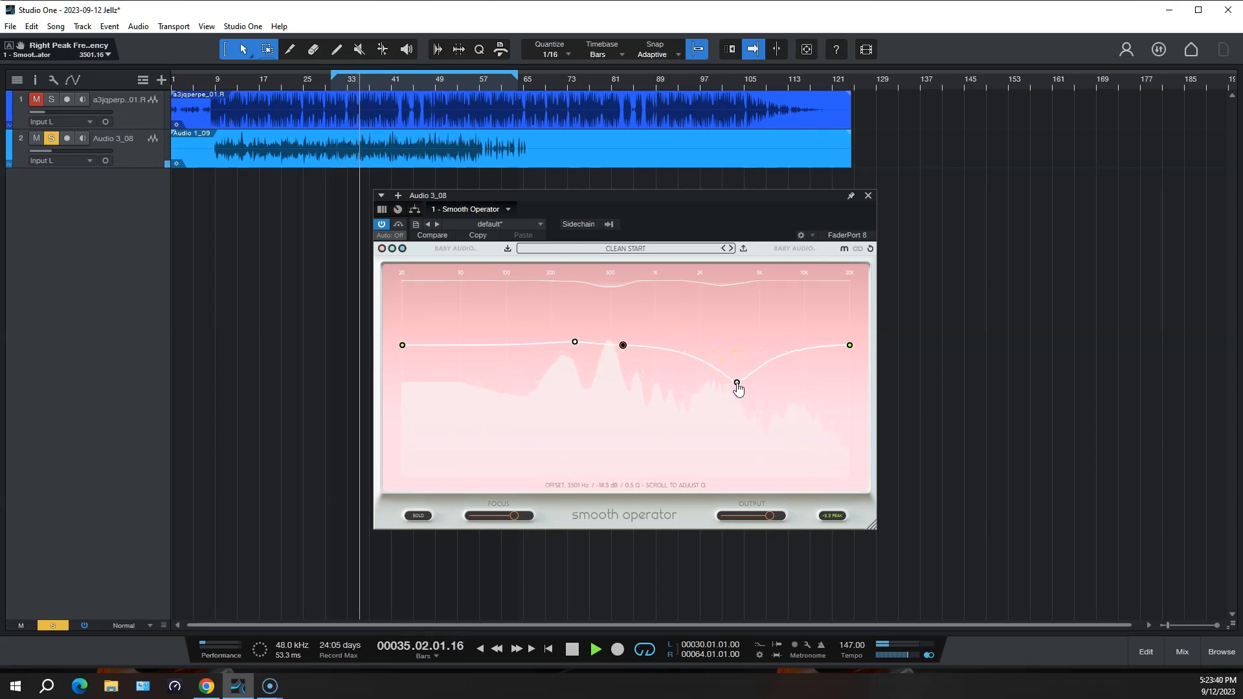
click(586, 418)
drag(514, 516, 519, 523)
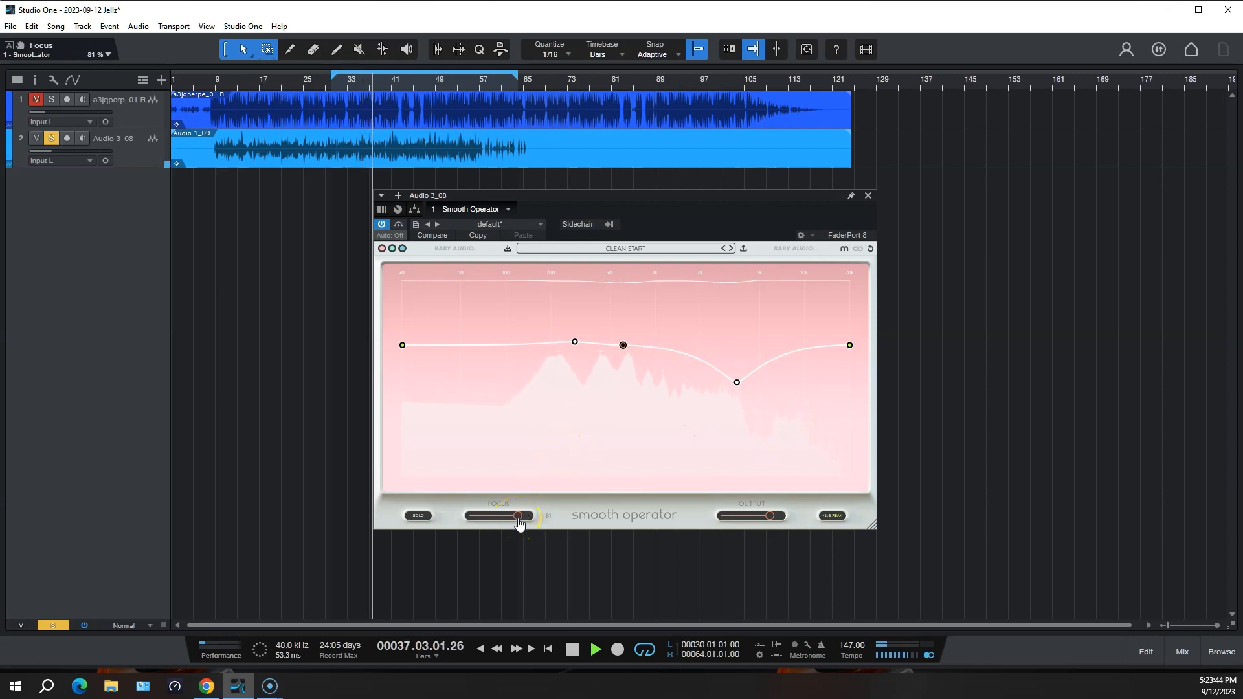
Lower the right peak node to about -21 dB near 4.2 kHz and switch the level meter to RMS.
drag(737, 383, 749, 386)
click(833, 516)
click(833, 516)
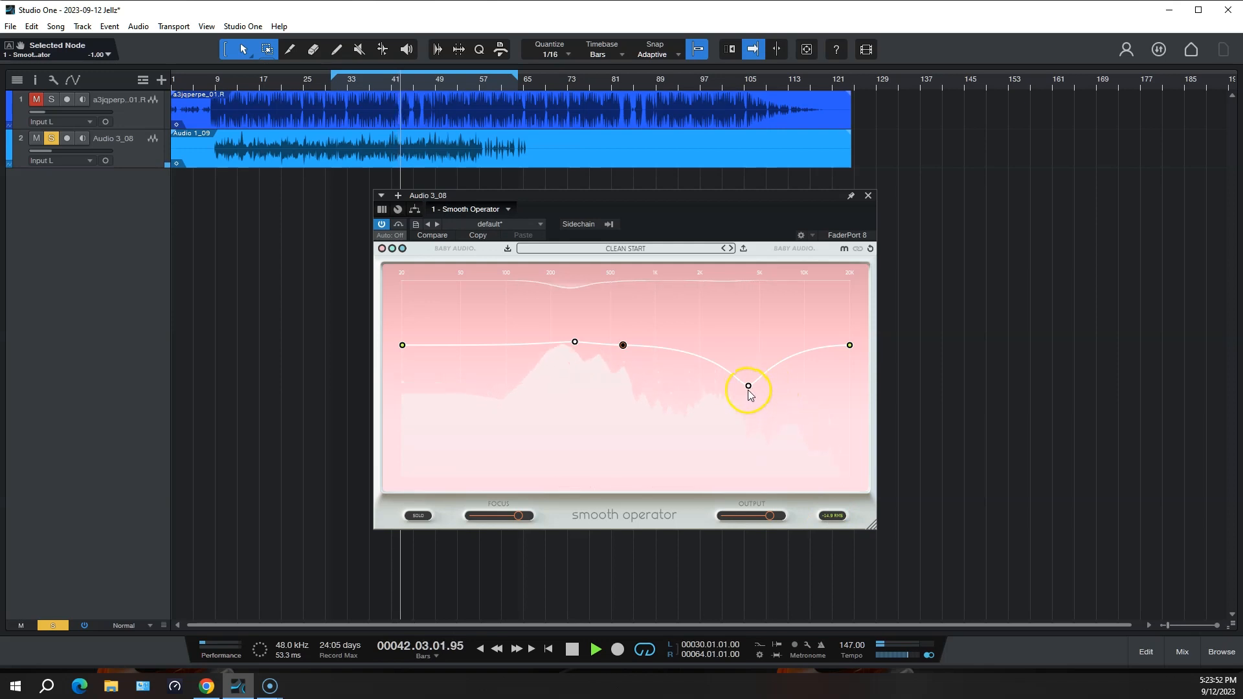
click(749, 389)
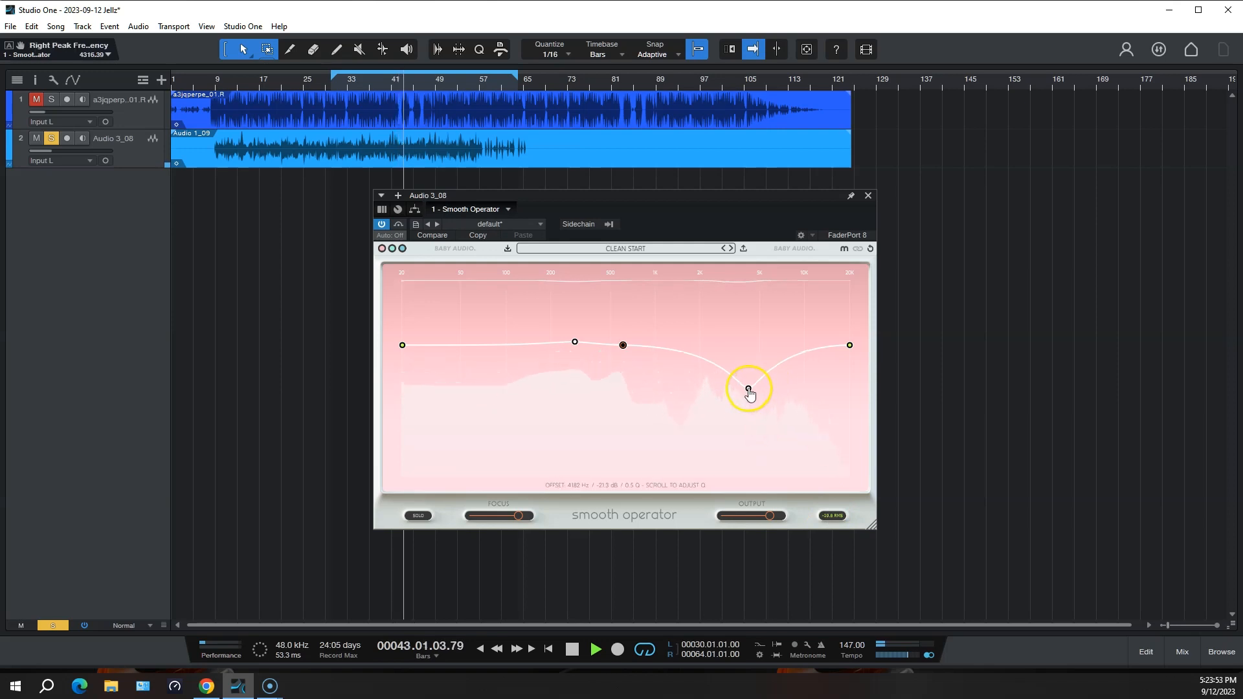
Create a shallow dip near 200 Hz with the left peak node and deepen the right peak node's dip near 5 kHz.
drag(574, 342, 623, 350)
click(622, 350)
drag(751, 391, 759, 410)
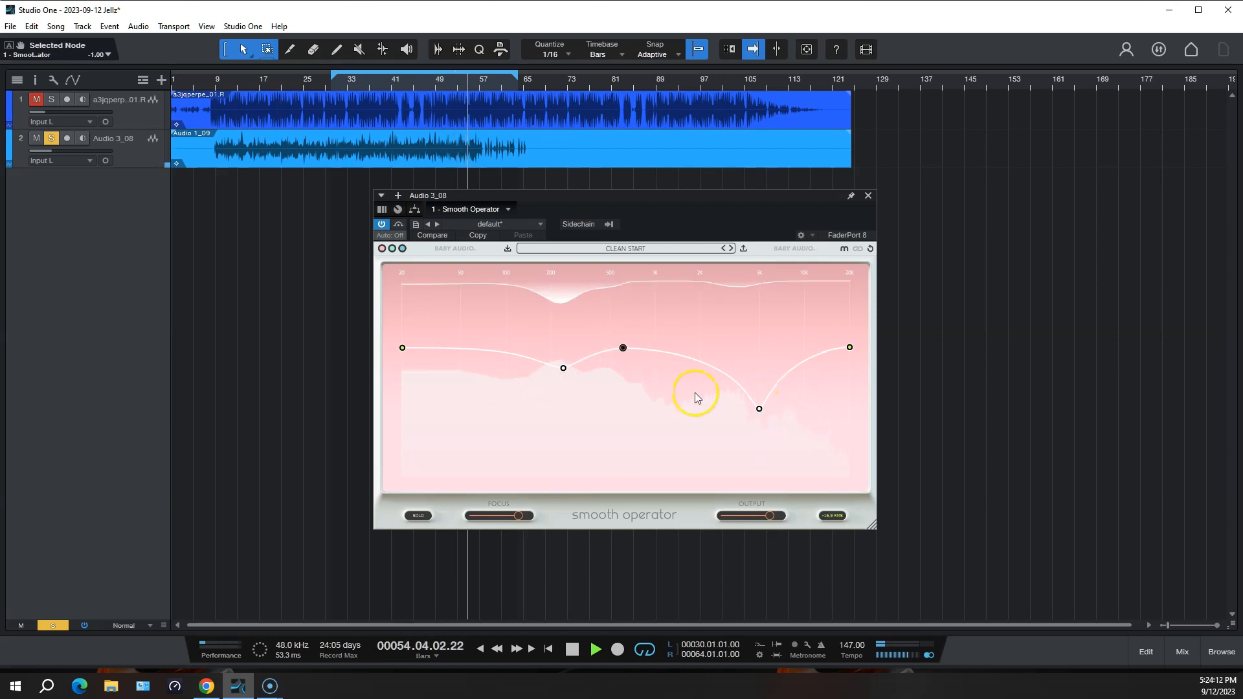
drag(564, 368, 555, 364)
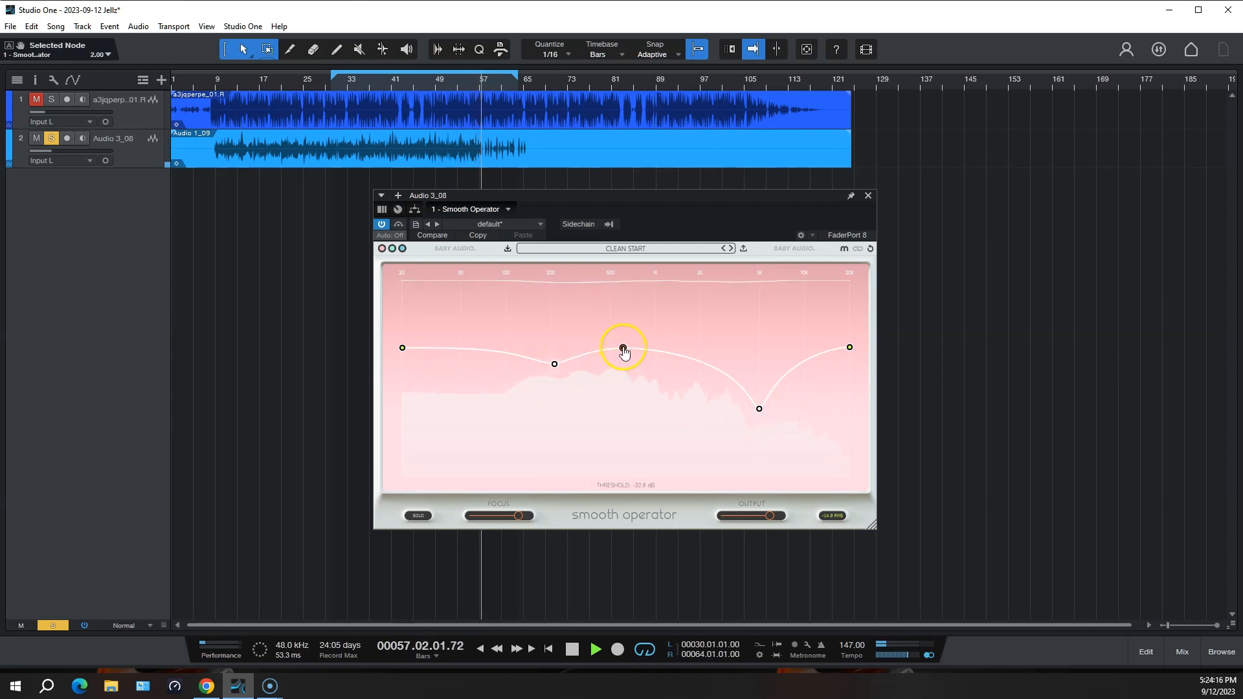
key(space)
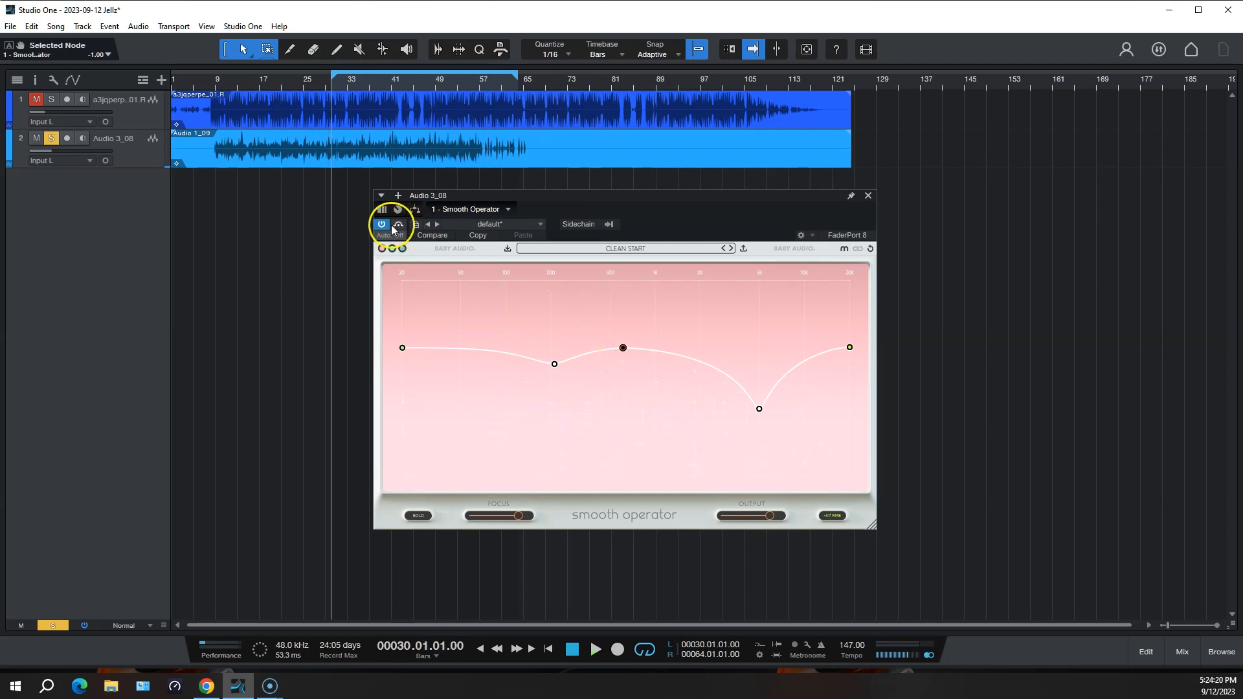
Replay the vocal and toggle the plug-in's bypass to compare the shaped curve with the unprocessed sound.
key(space)
click(403, 224)
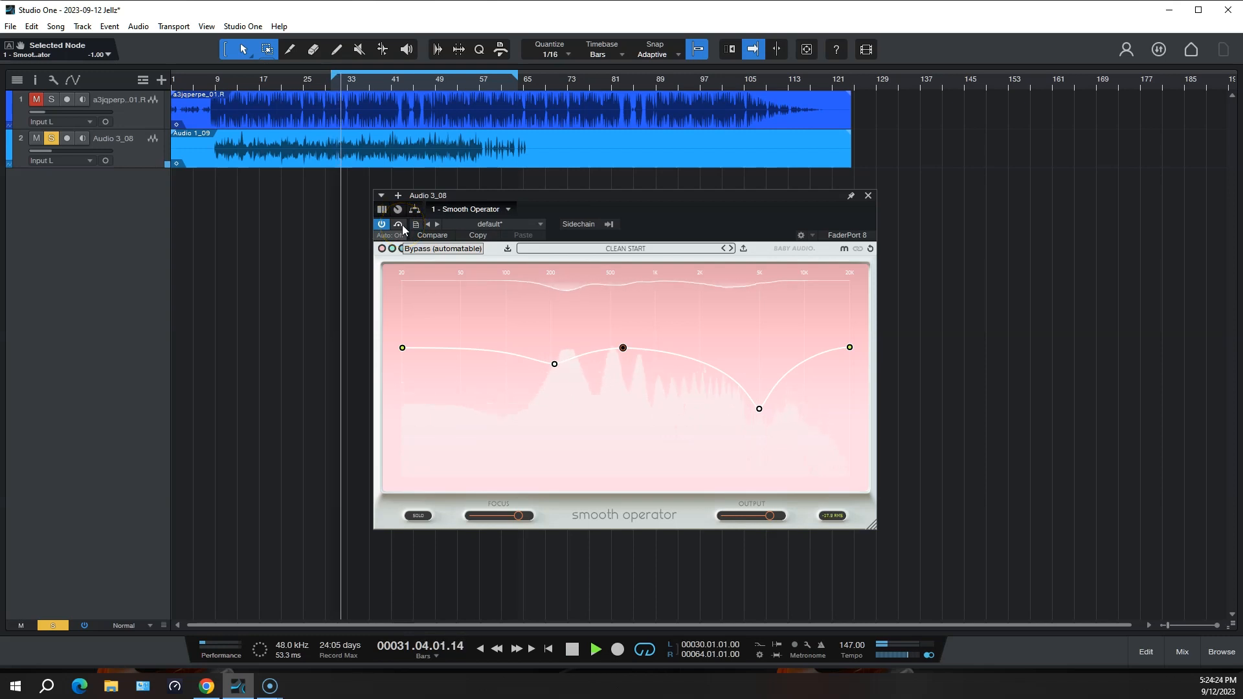
click(399, 225)
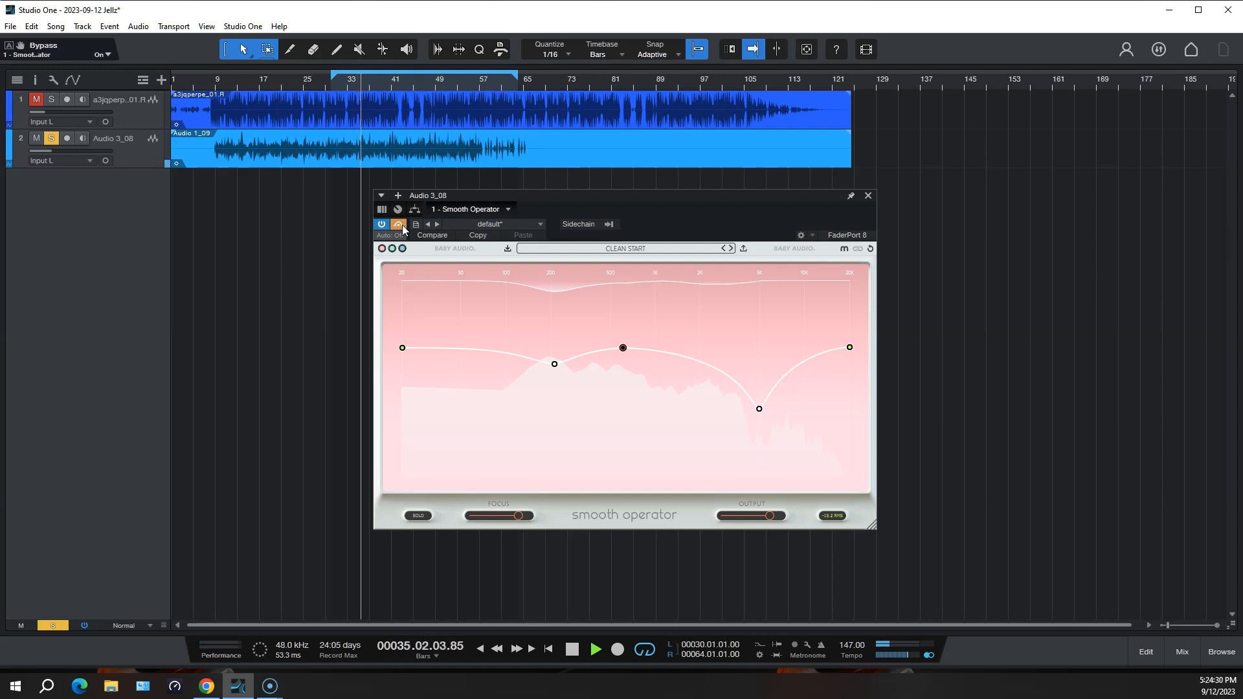
click(401, 225)
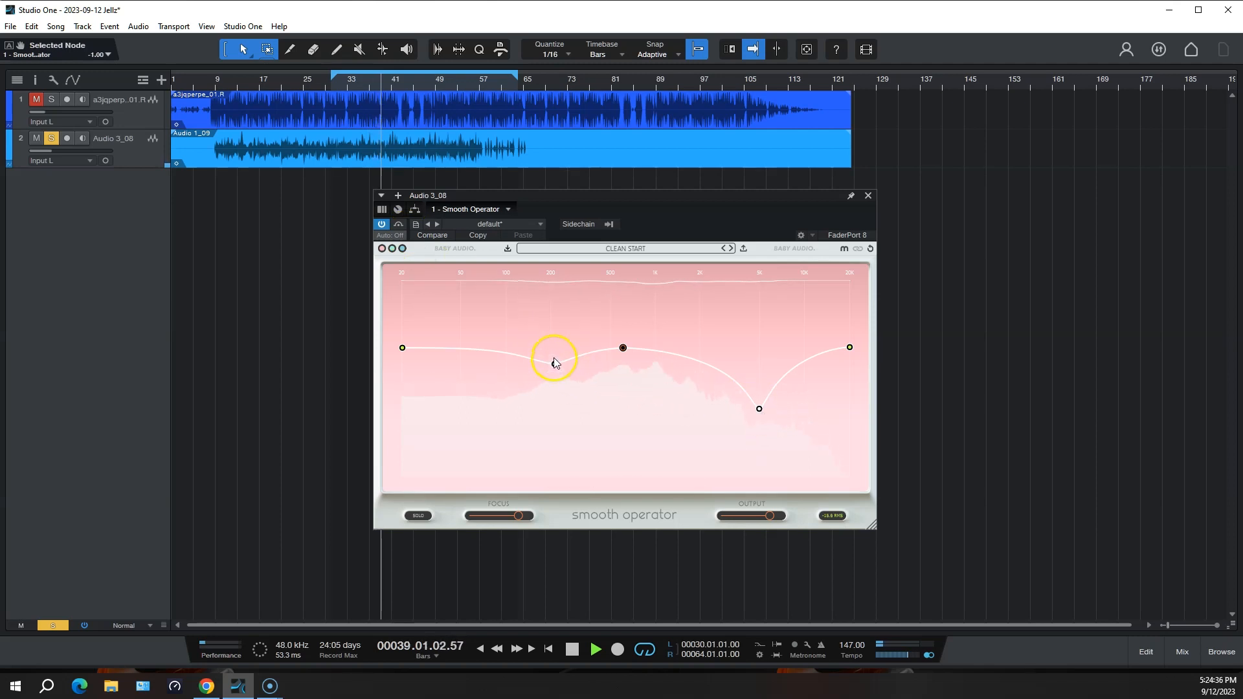
Ease the left peak node's dip slightly and move the right peak node to about 5.3 kHz at -29 dB.
drag(554, 365, 554, 360)
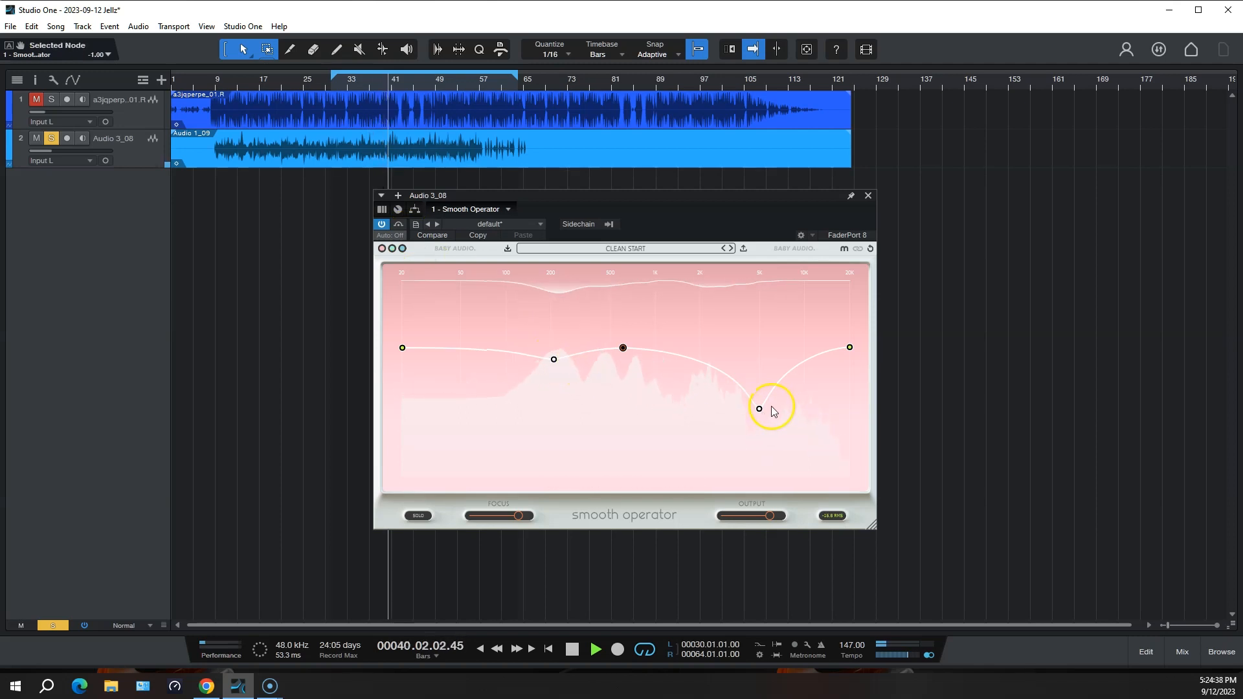
drag(760, 409, 763, 407)
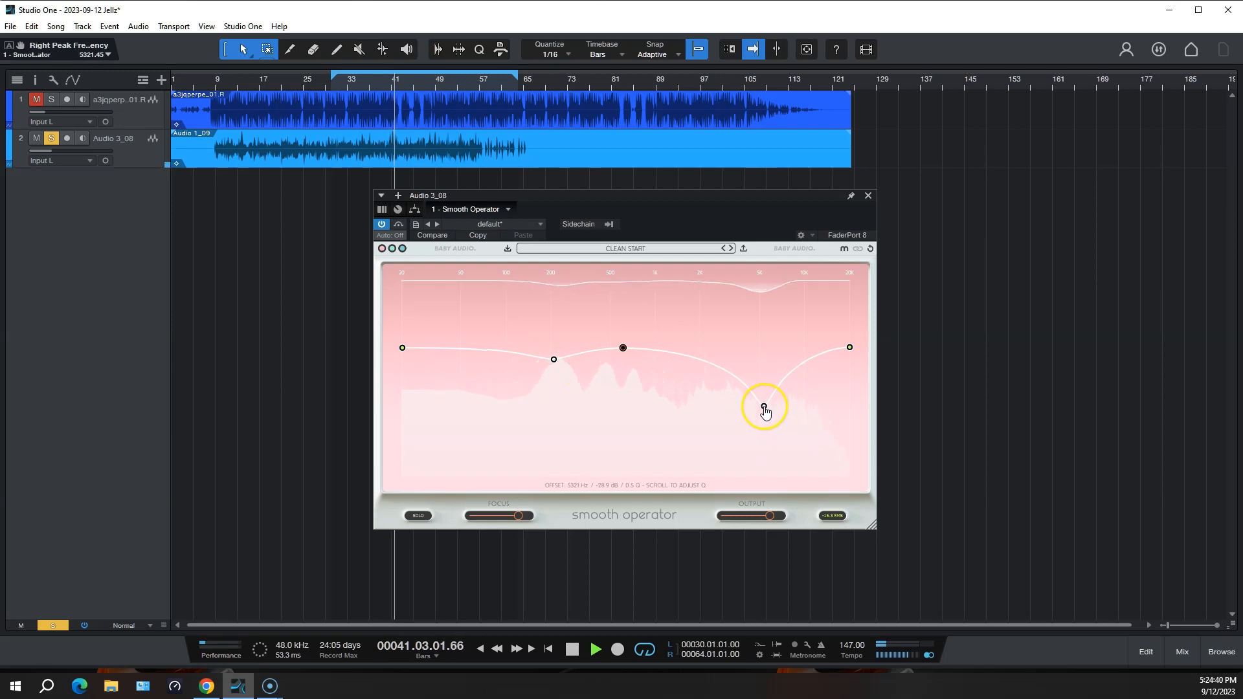
key(space)
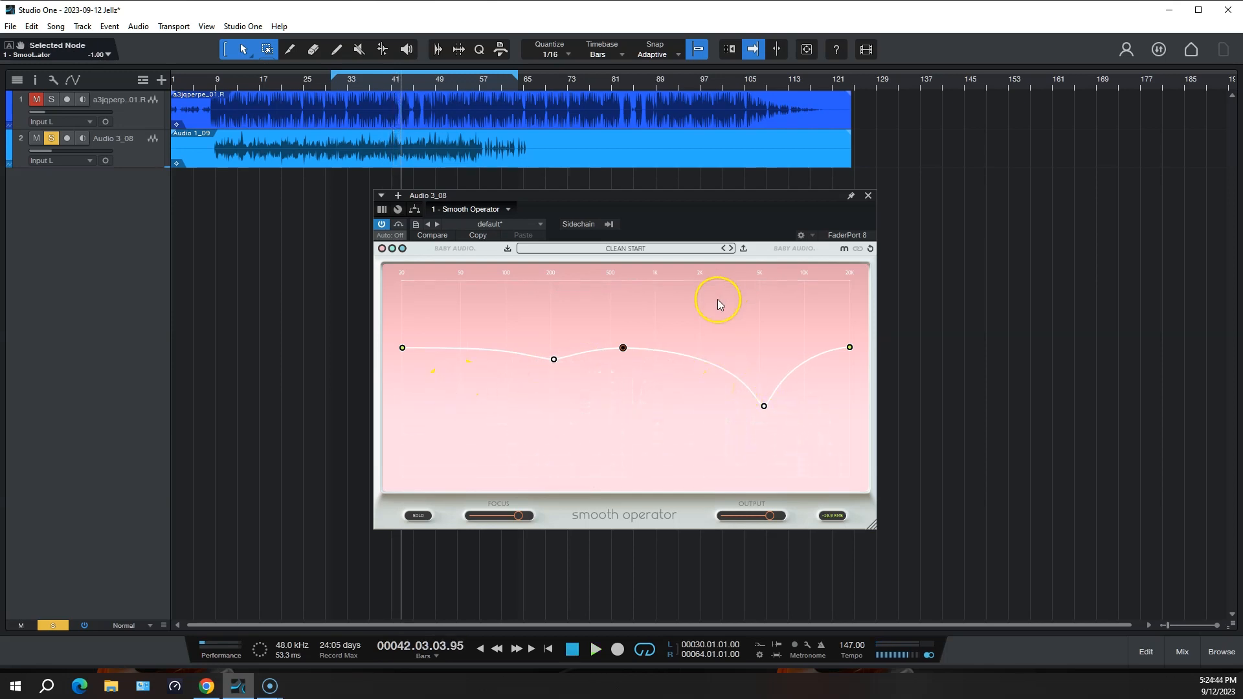
Load the preset 01 NEENAH - VOCAL BUS in Smooth Operator.
click(658, 251)
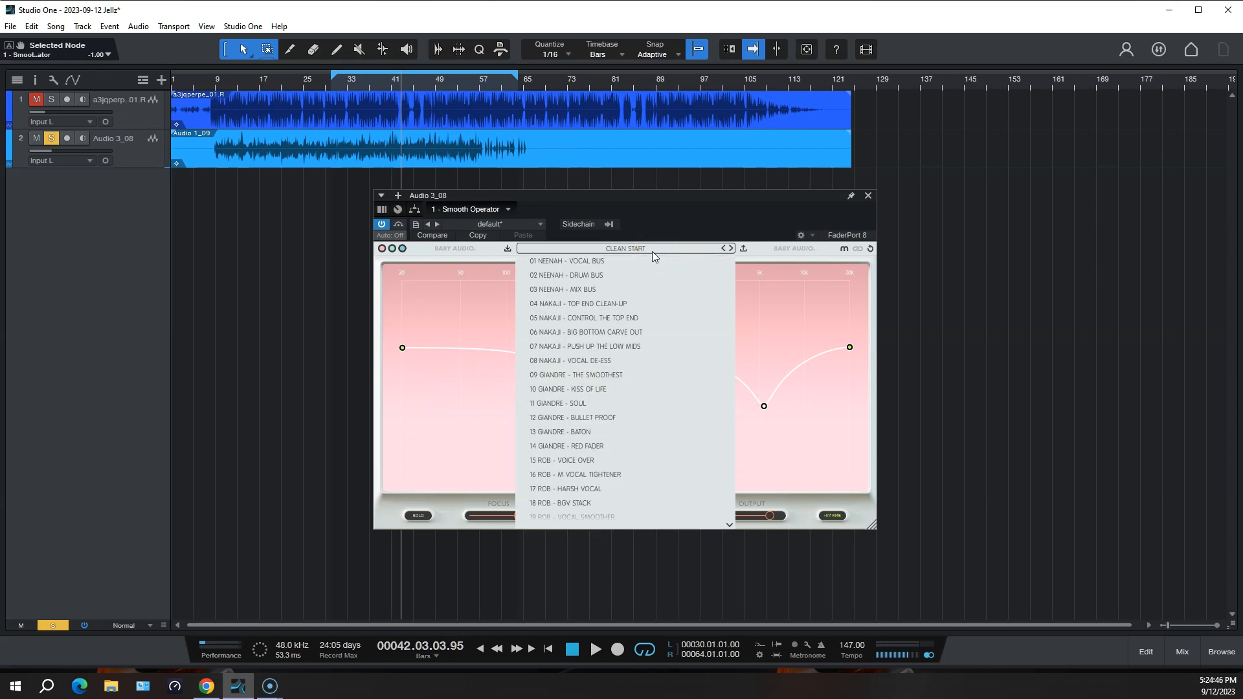
click(612, 262)
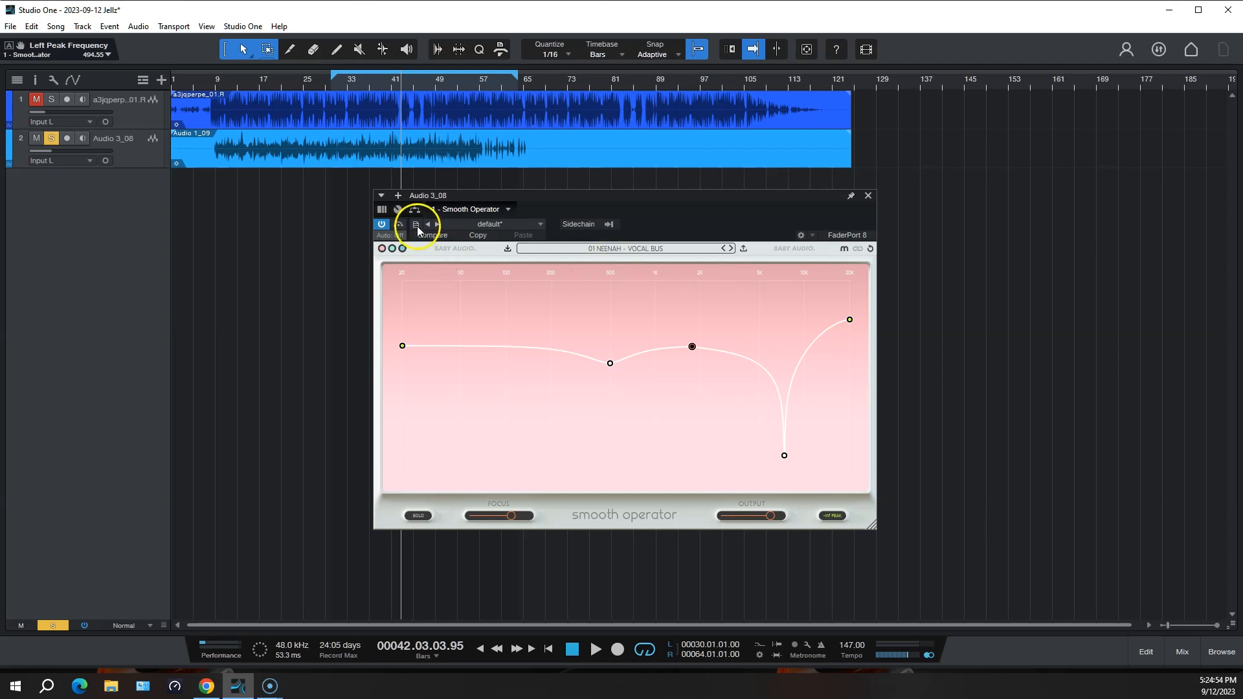
Replay the vocal from the loop start and toggle the plug-in's bypass to compare the NEENAH vocal bus preset with the unprocessed sound.
click(399, 224)
key(KP_1)
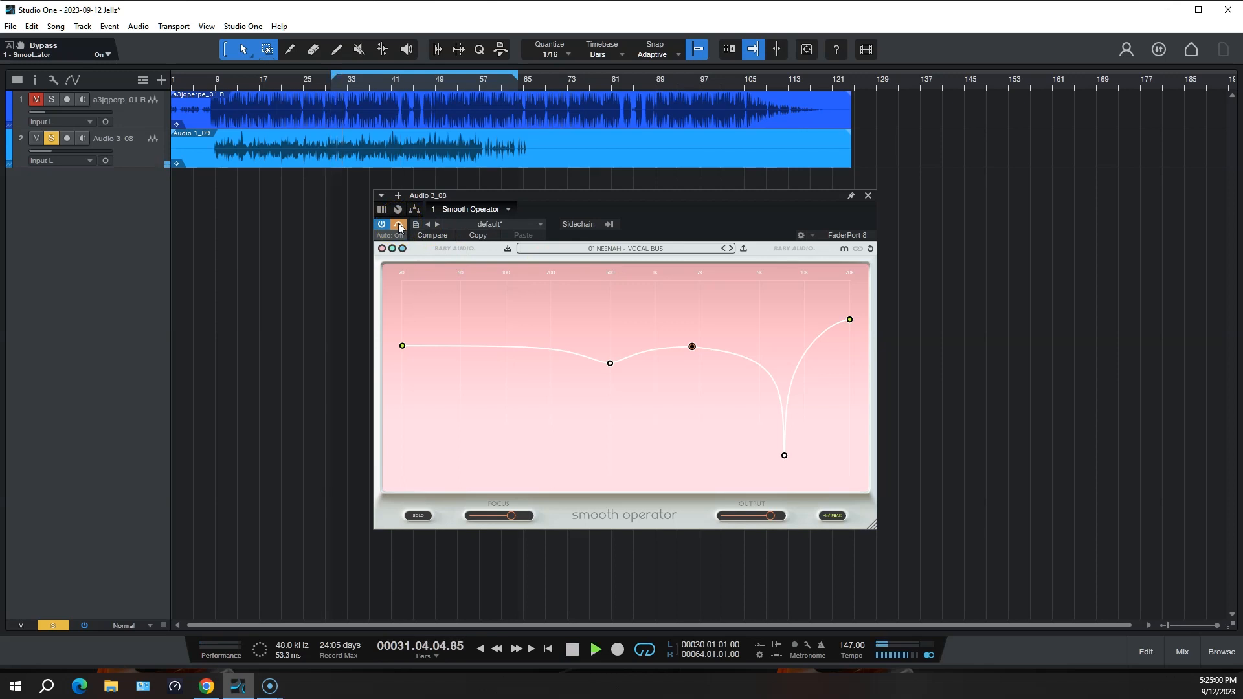
click(399, 225)
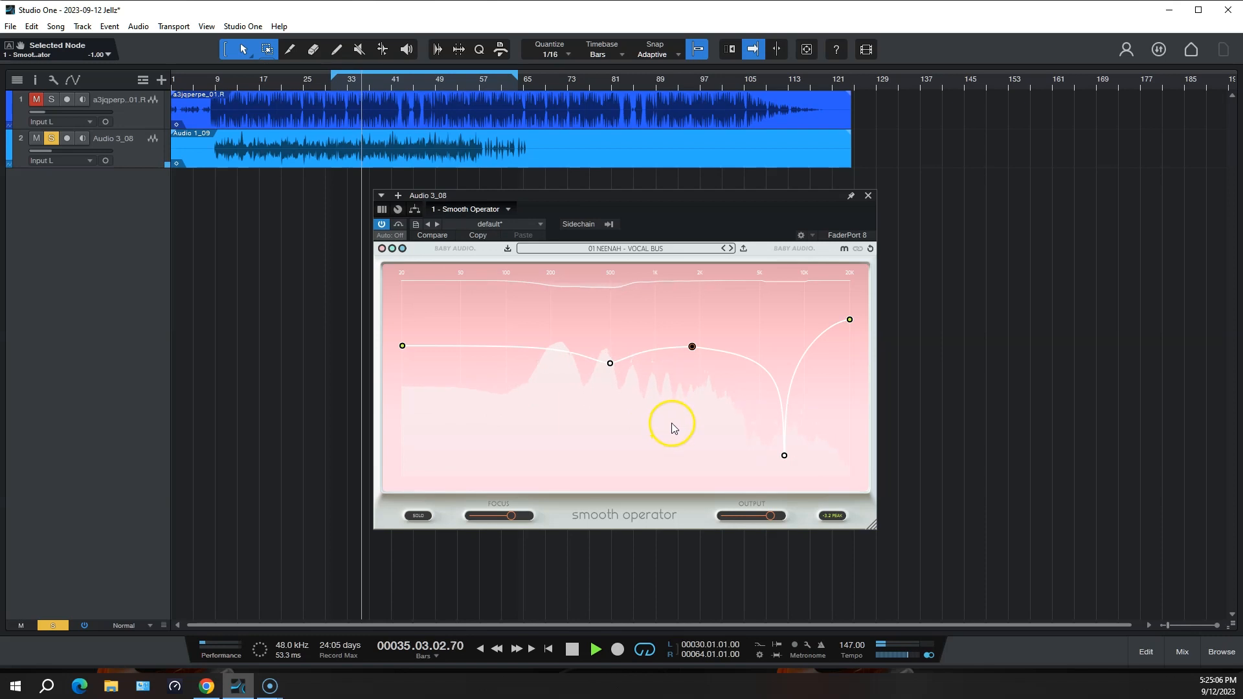
click(399, 225)
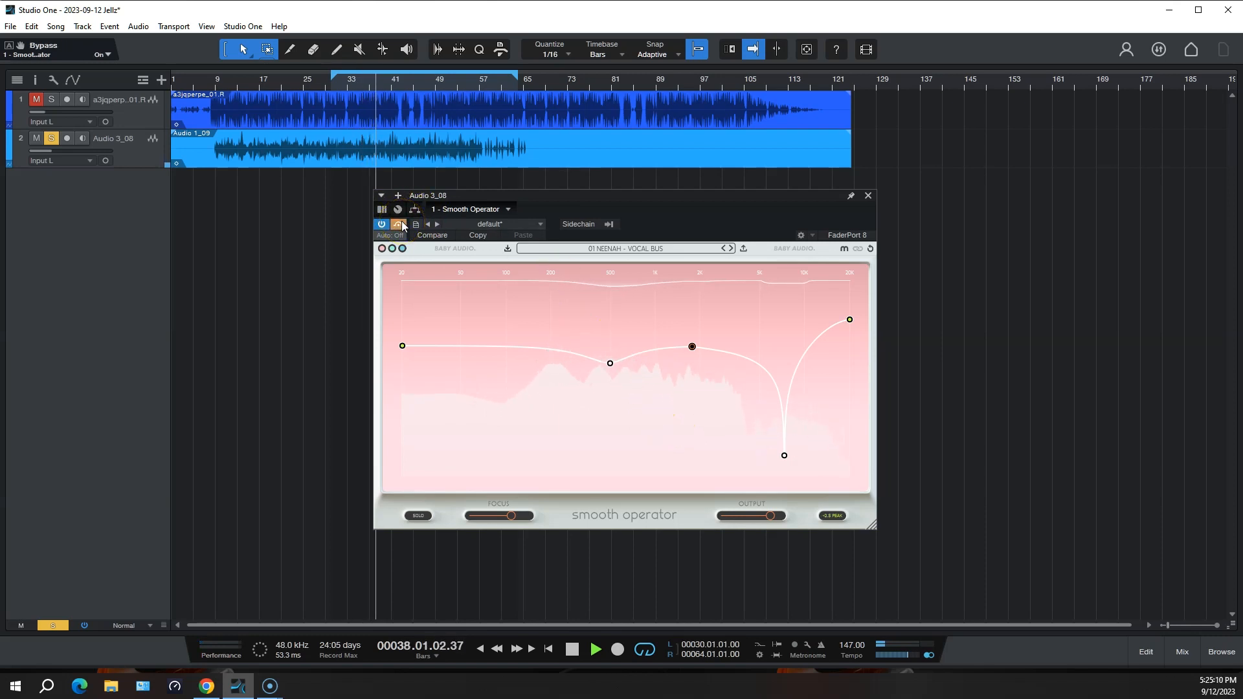
click(398, 225)
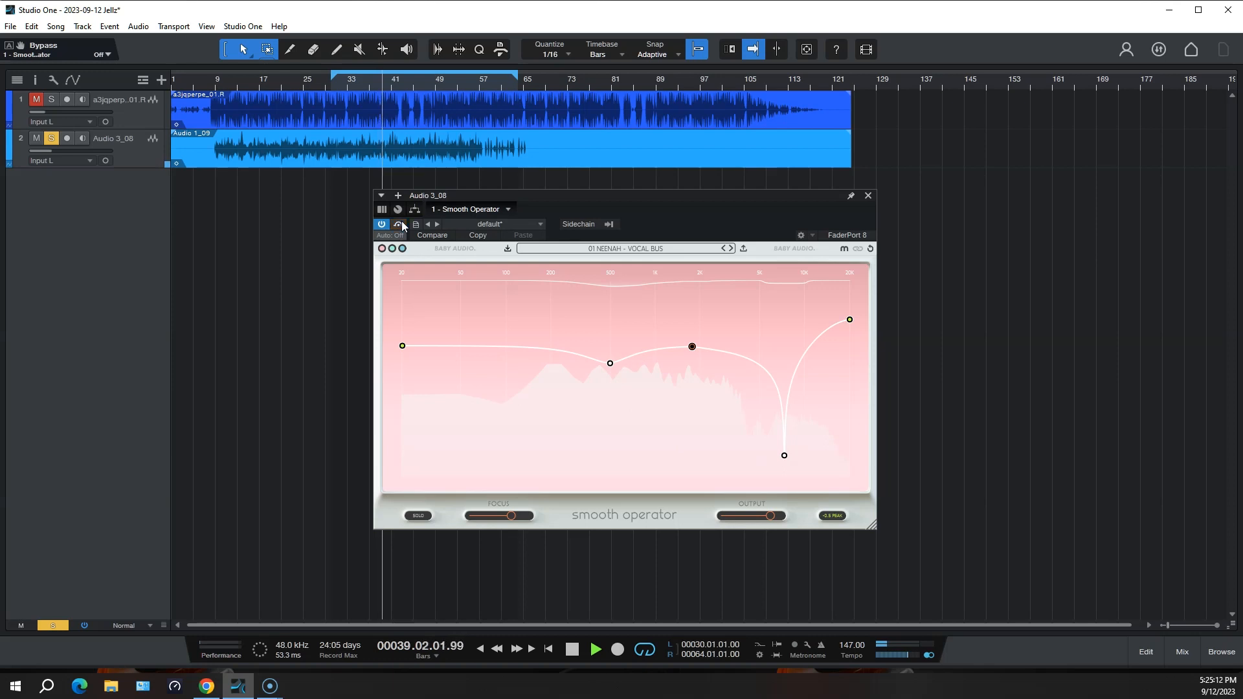
click(660, 386)
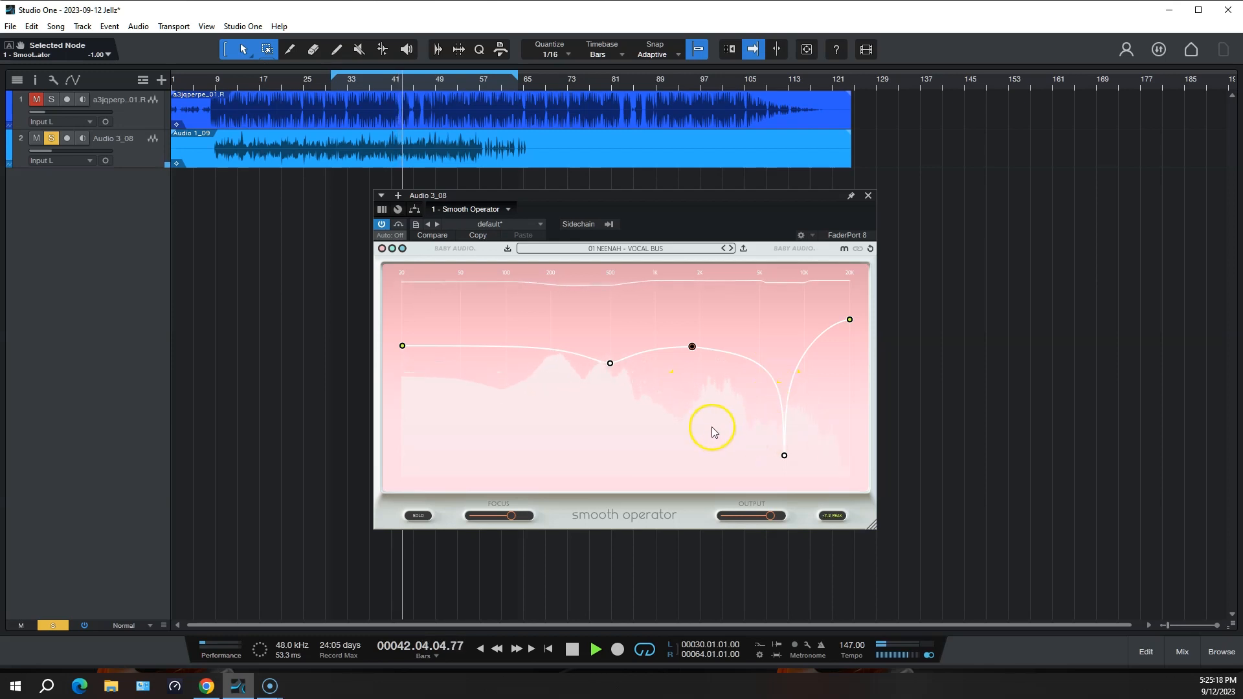
Solo-listen to the bands of the right and left peak nodes in Smooth Operator, then stop playback.
click(417, 516)
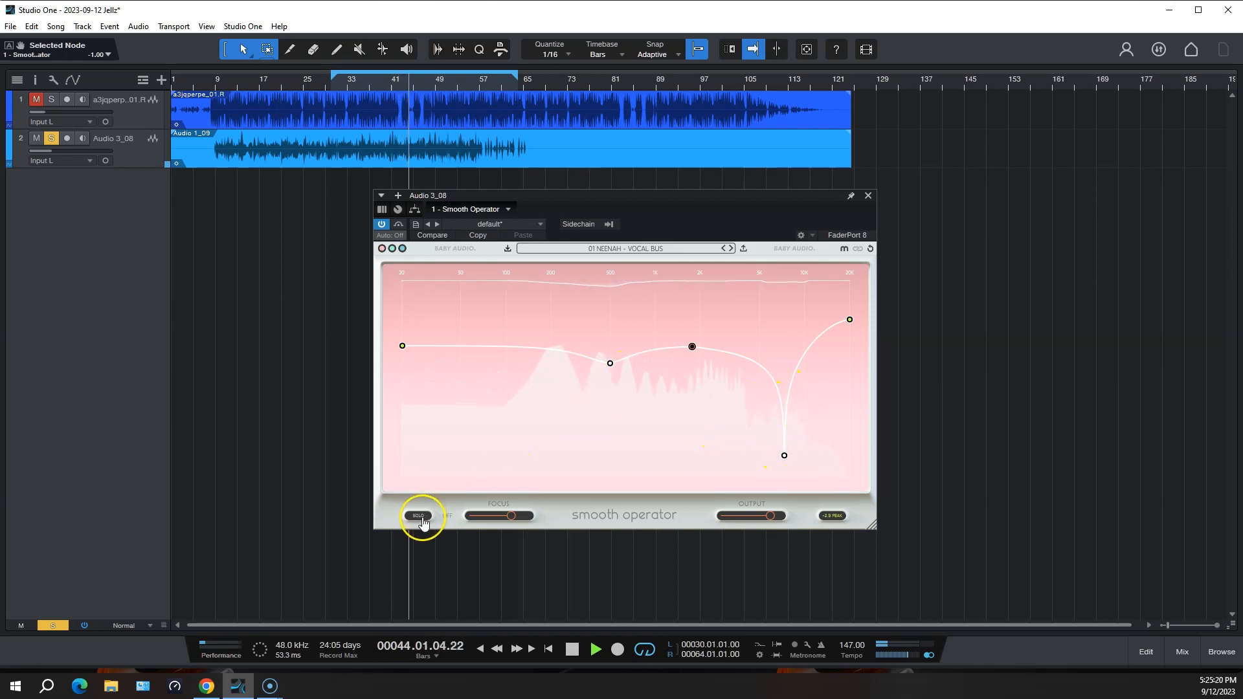
click(785, 456)
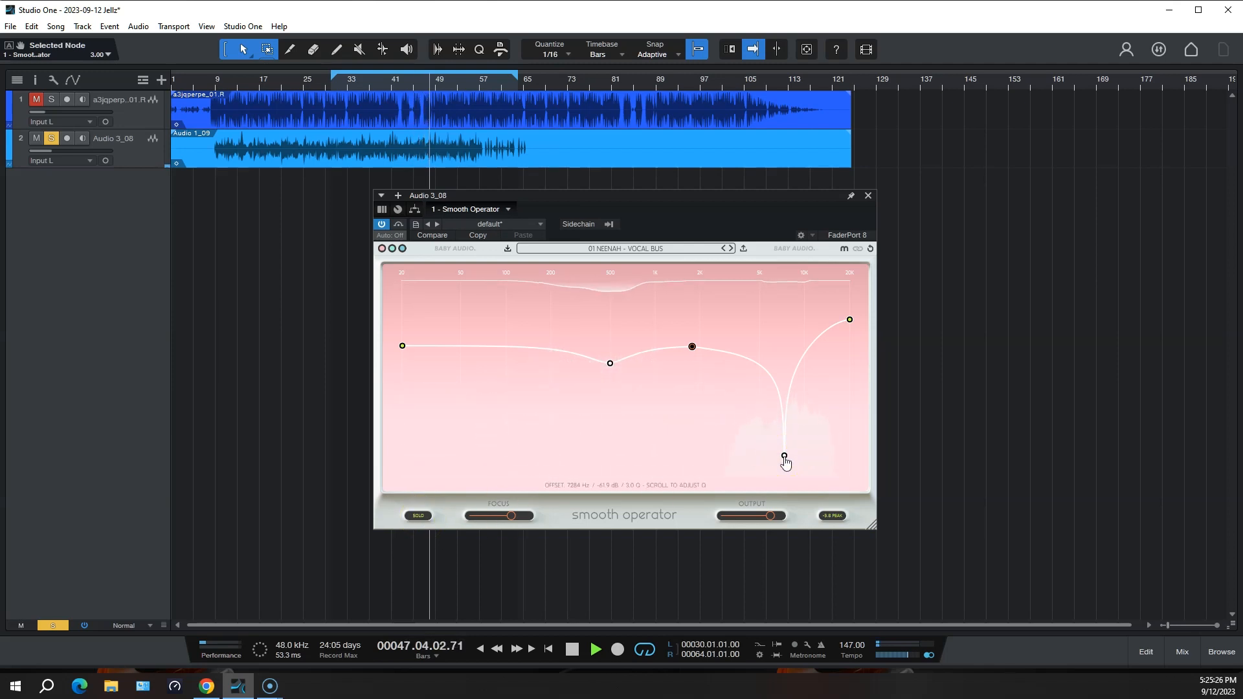
click(610, 363)
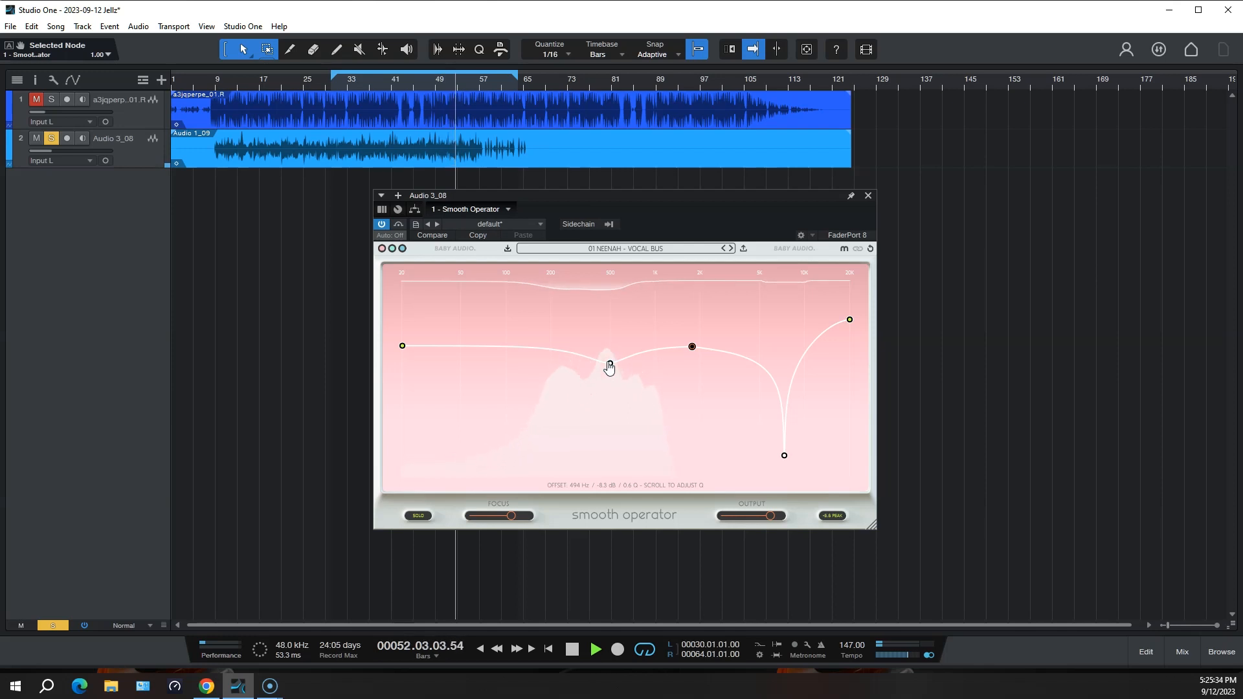
click(606, 227)
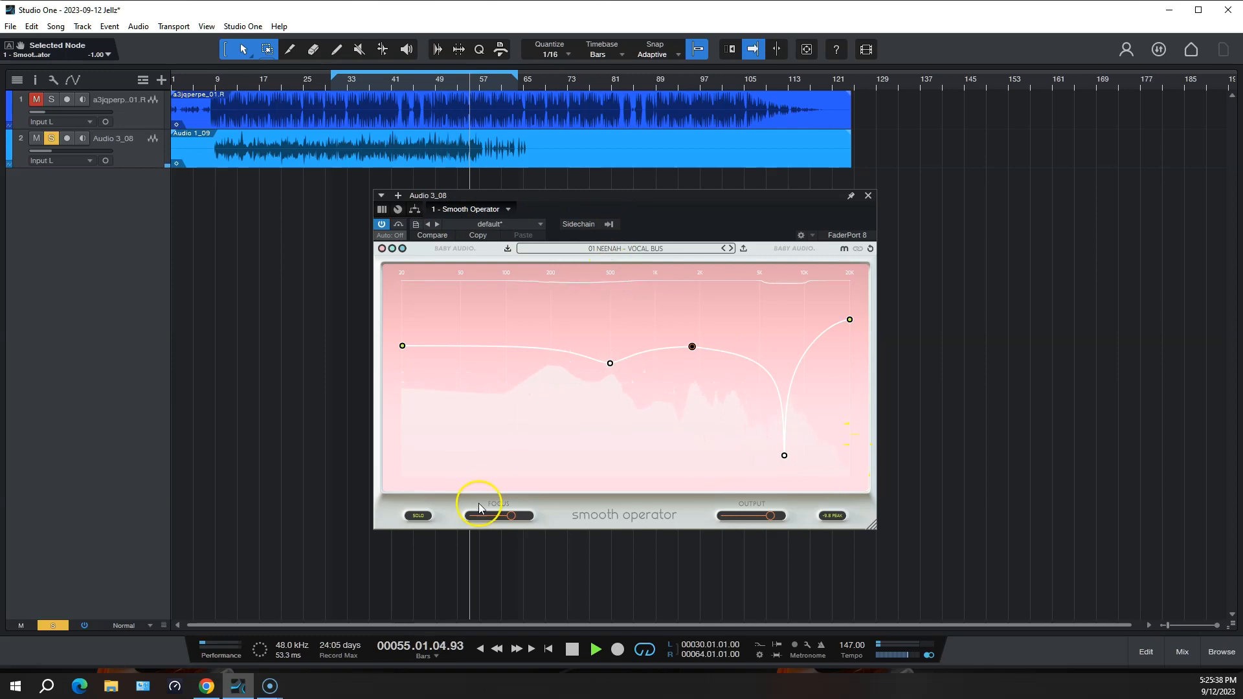
click(678, 216)
key(space)
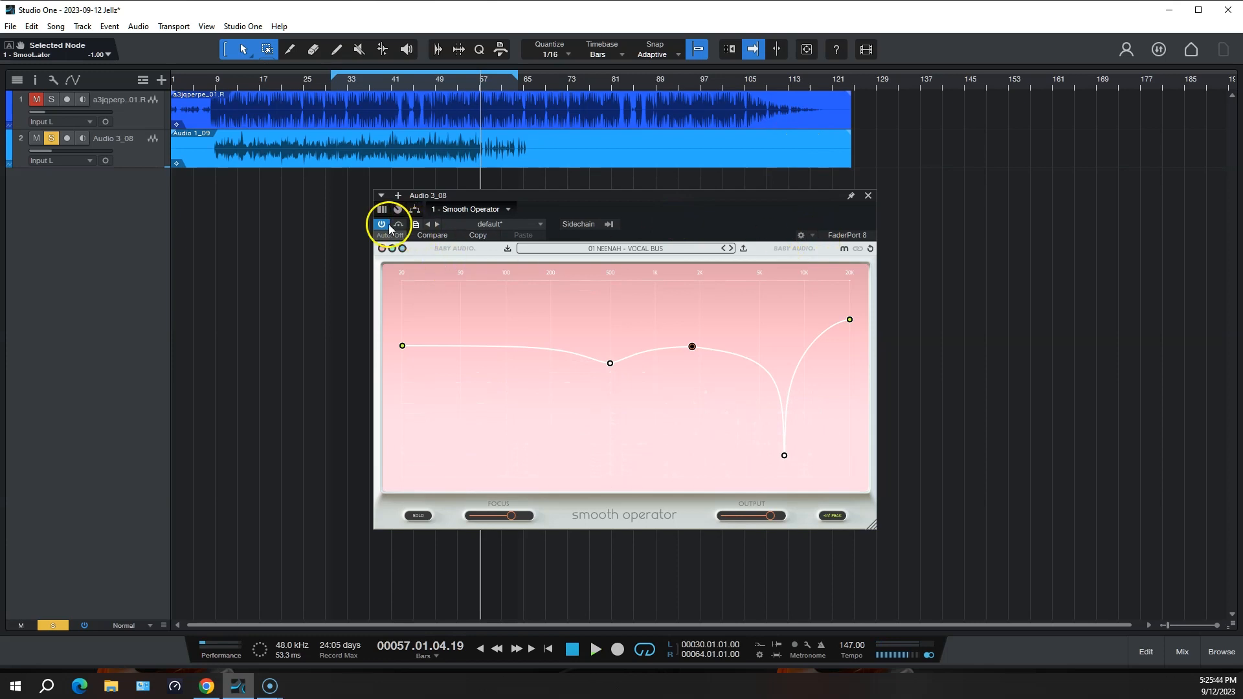
Close the vocal's plug-in window, open the Main bus's Smooth Operator from the mixer, hide the mixer and return to the loop start.
click(869, 196)
click(1180, 643)
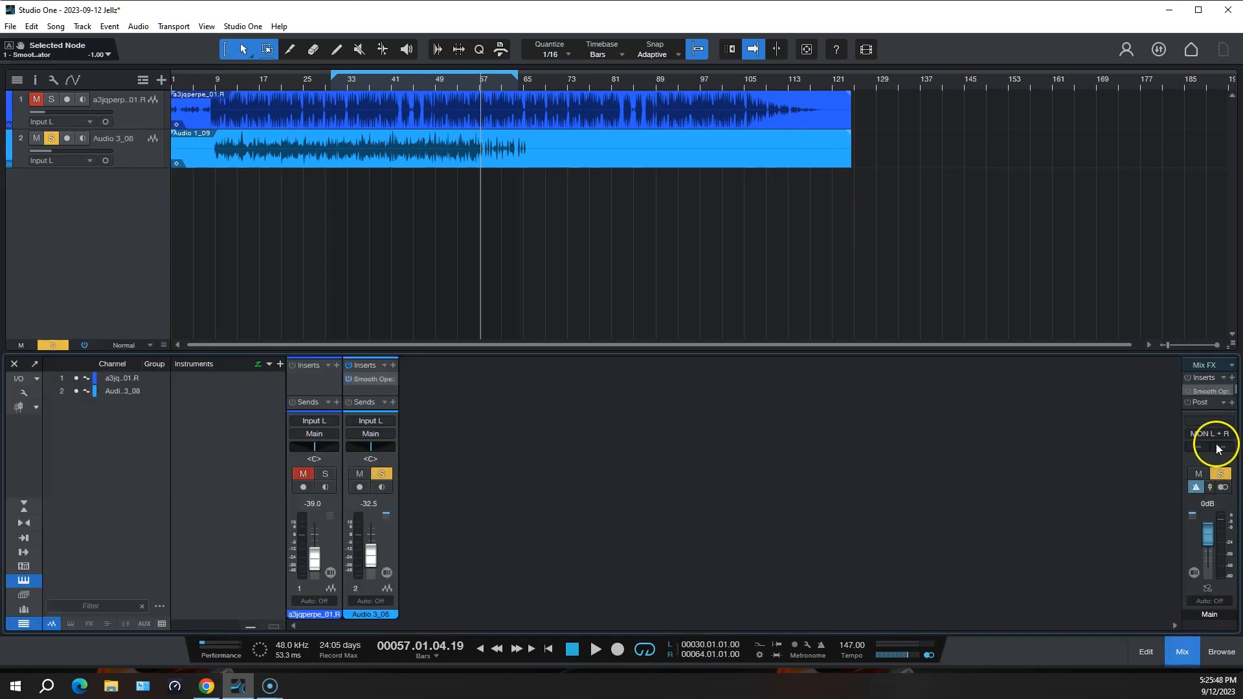
click(1210, 391)
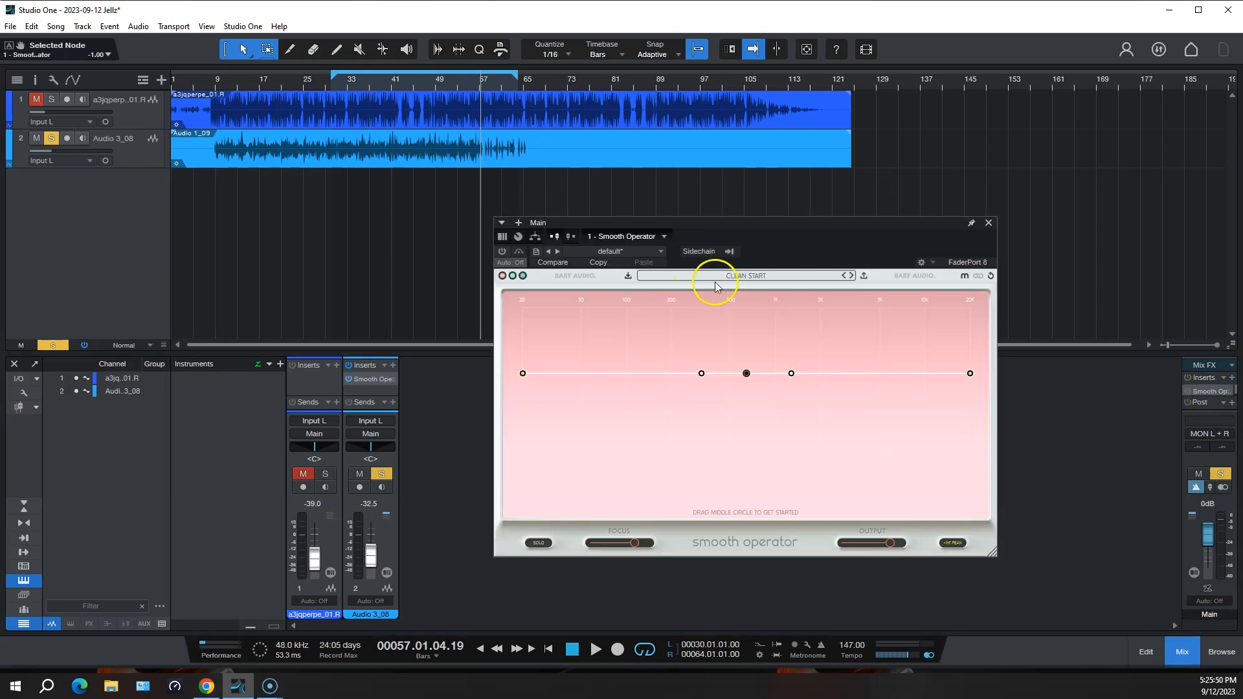
click(1182, 652)
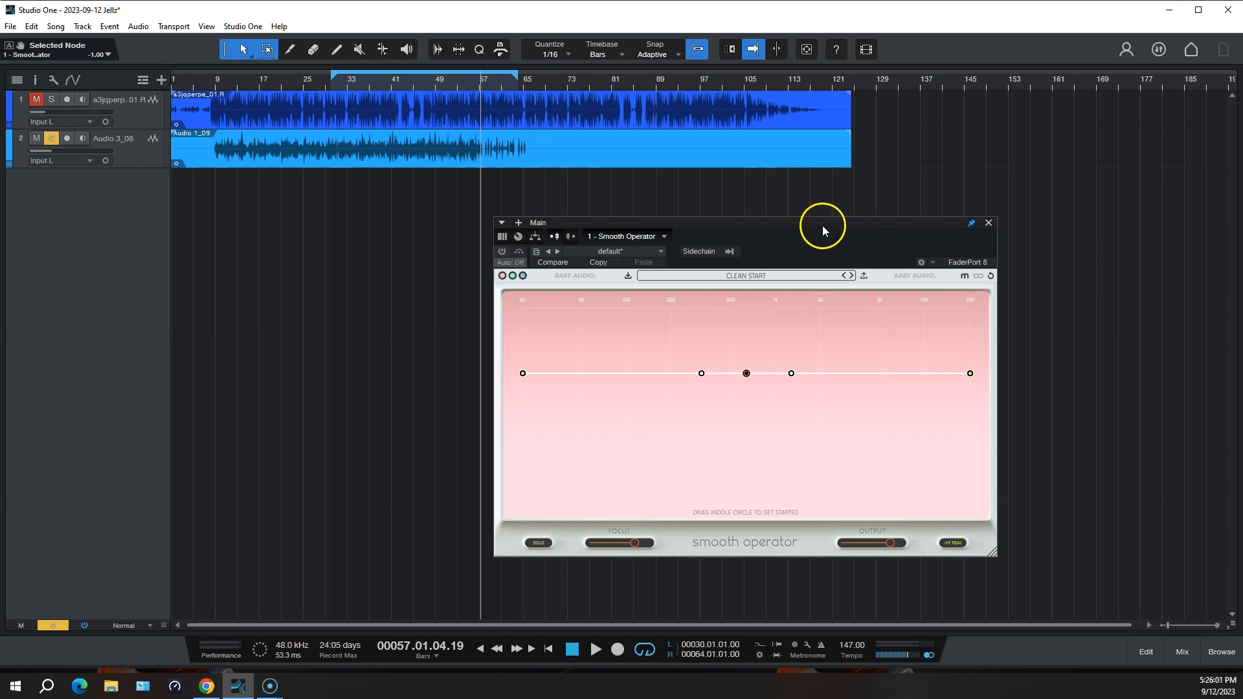
drag(823, 226, 784, 225)
key(KP_1)
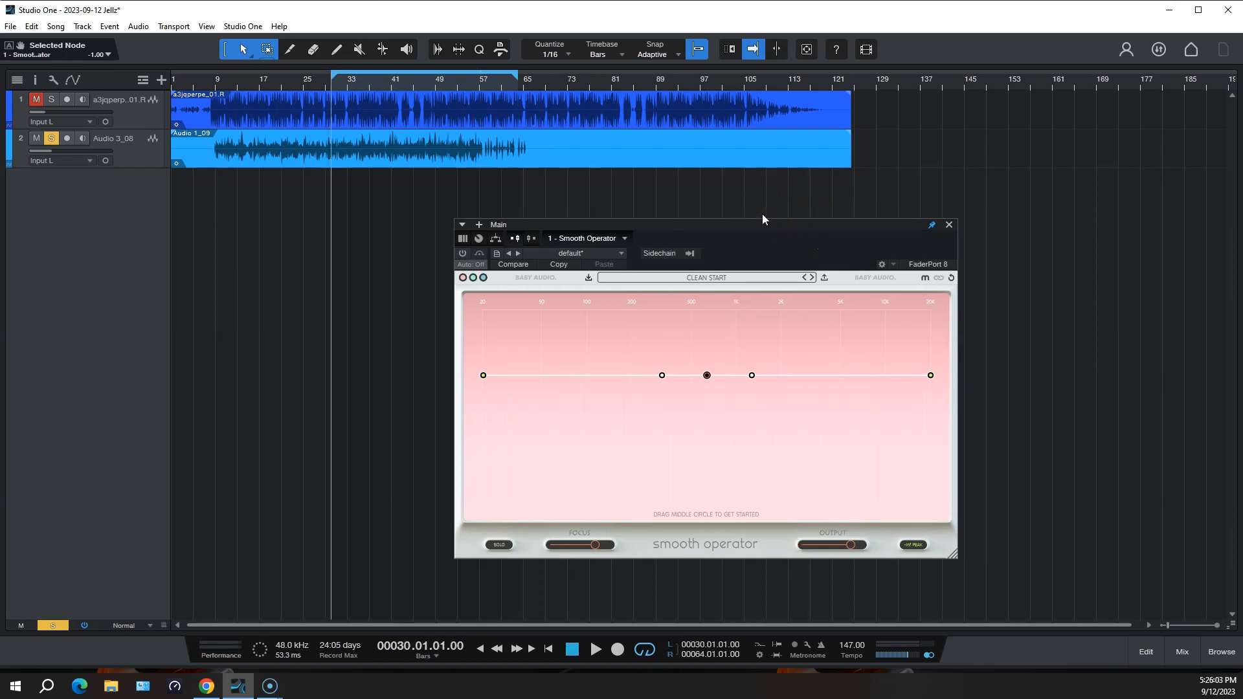
Load the preset 62 KF - MASTER TRAP in the Main bus's Smooth Operator.
click(726, 279)
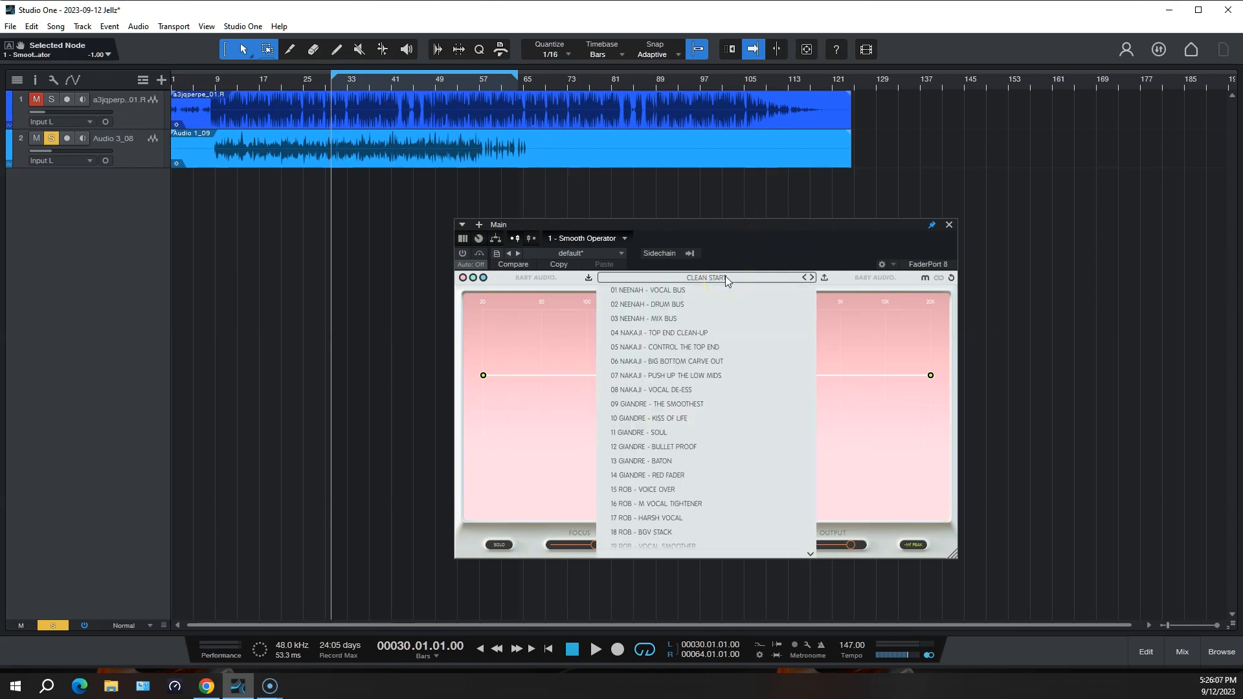
scroll(719, 427, down, 9)
scroll(723, 435, down, 6)
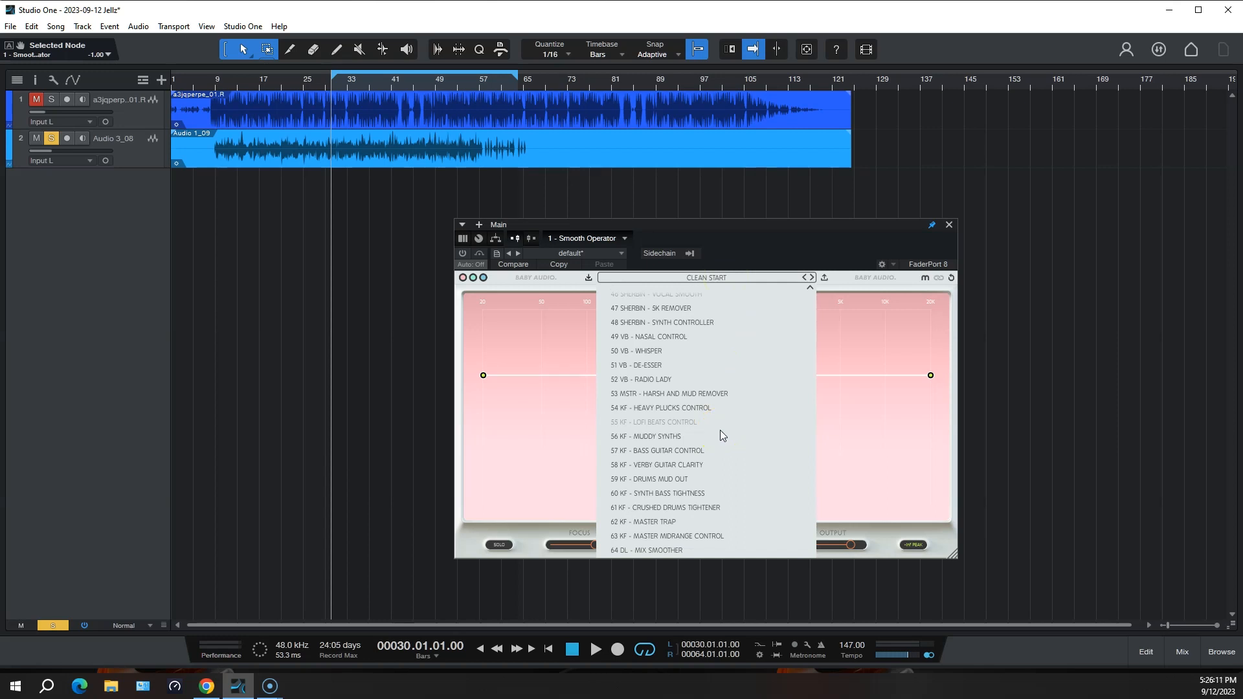
click(659, 522)
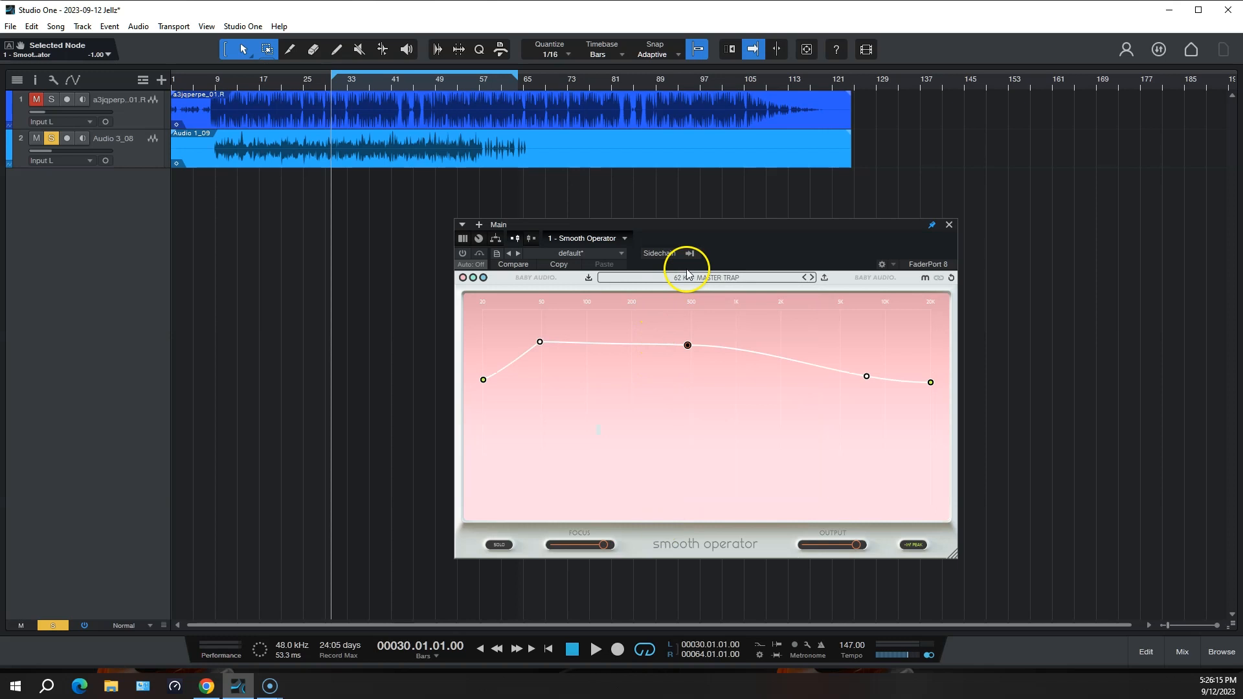
Load the preset 25 ROB - MASTER BUS CHILL in the Main bus's Smooth Operator.
click(710, 281)
scroll(711, 505, down, 1)
scroll(749, 342, up, 1)
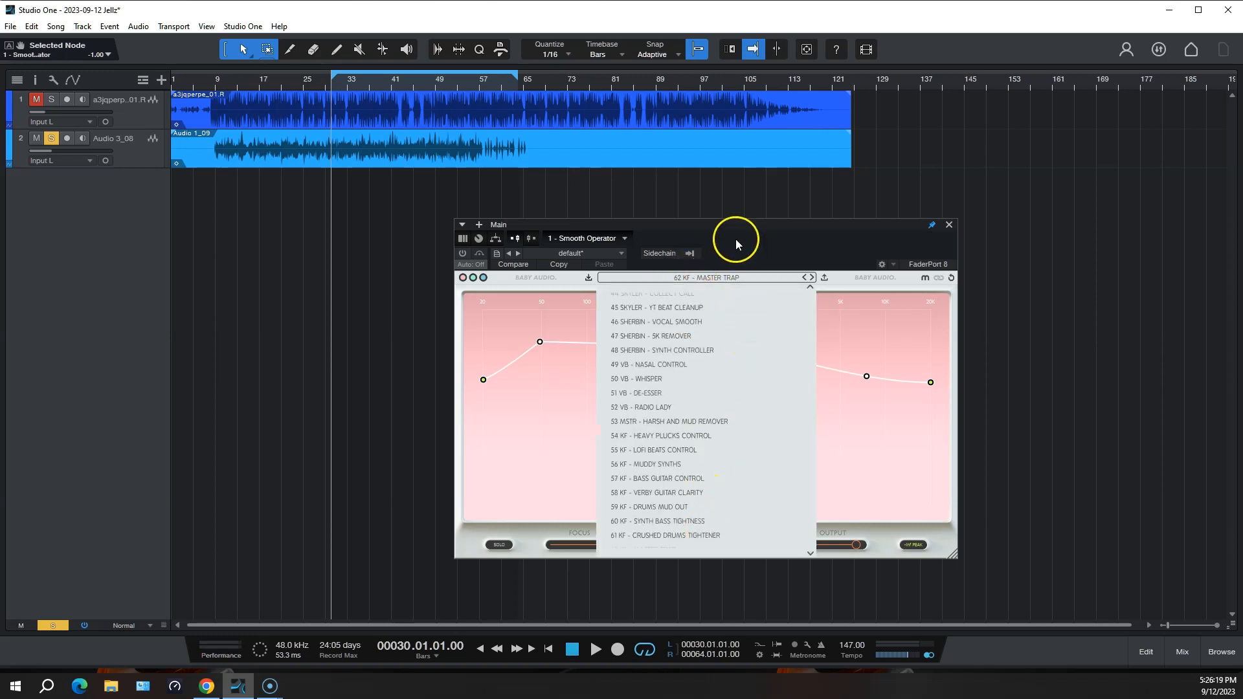
scroll(688, 460, down, 1)
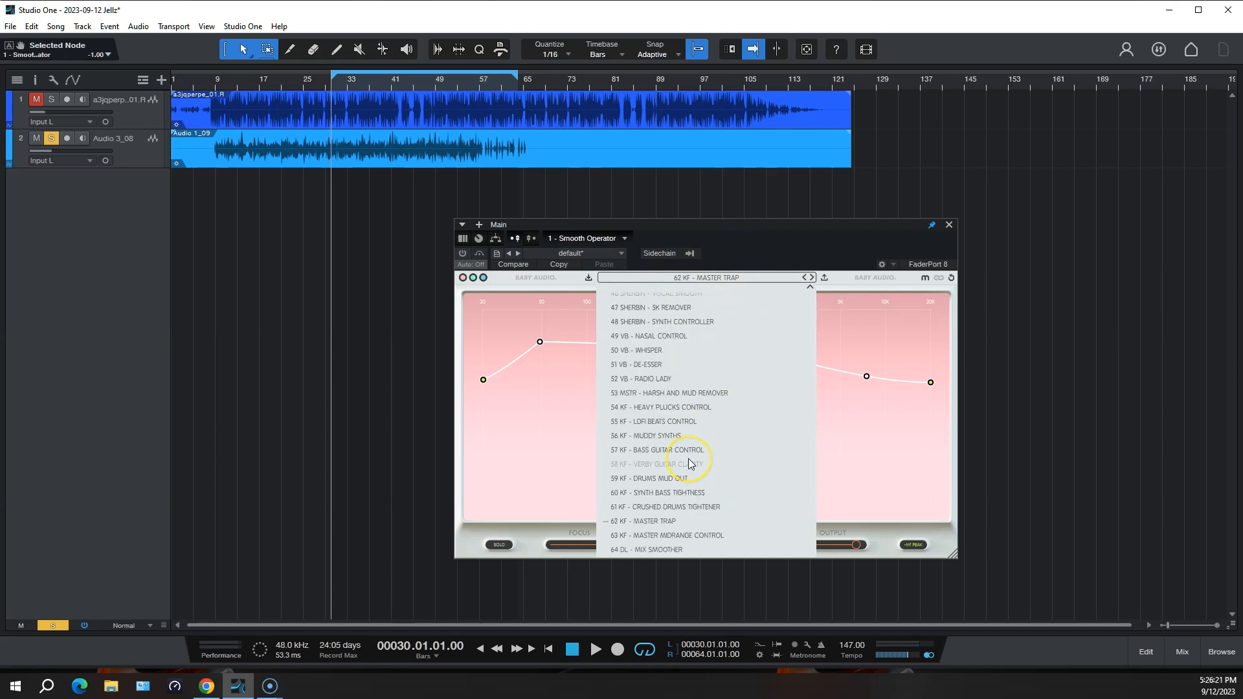
scroll(690, 464, up, 10)
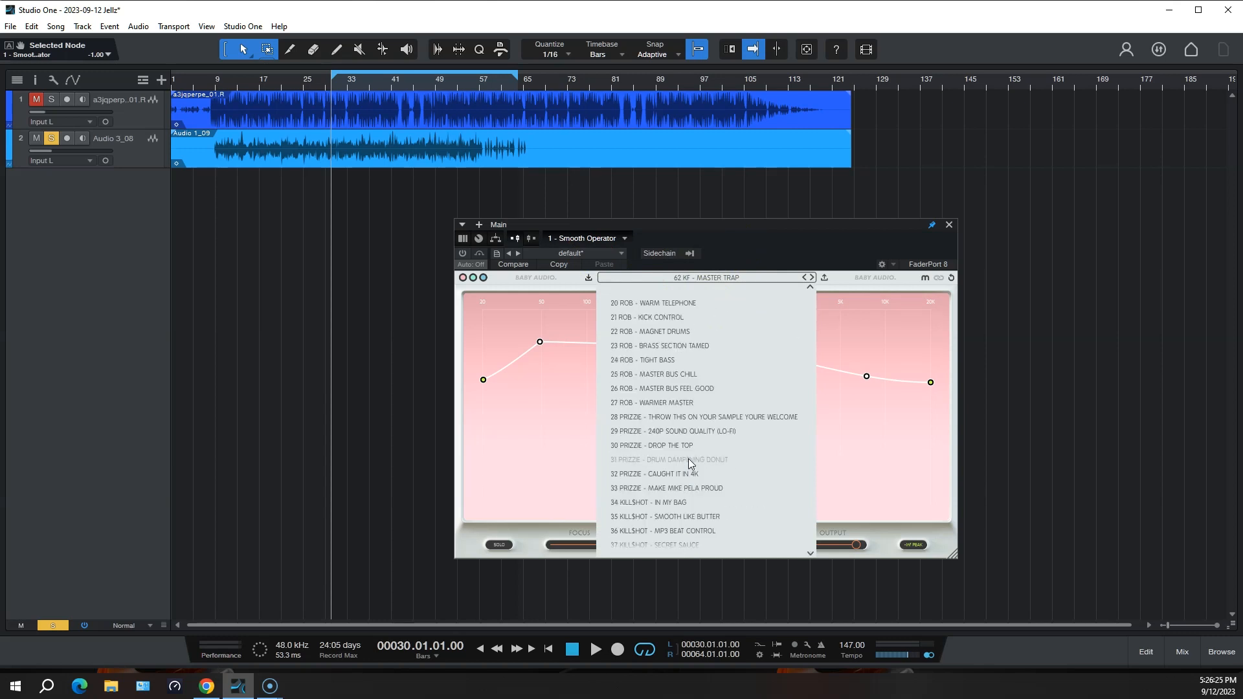
click(693, 374)
click(746, 279)
scroll(663, 447, up, 3)
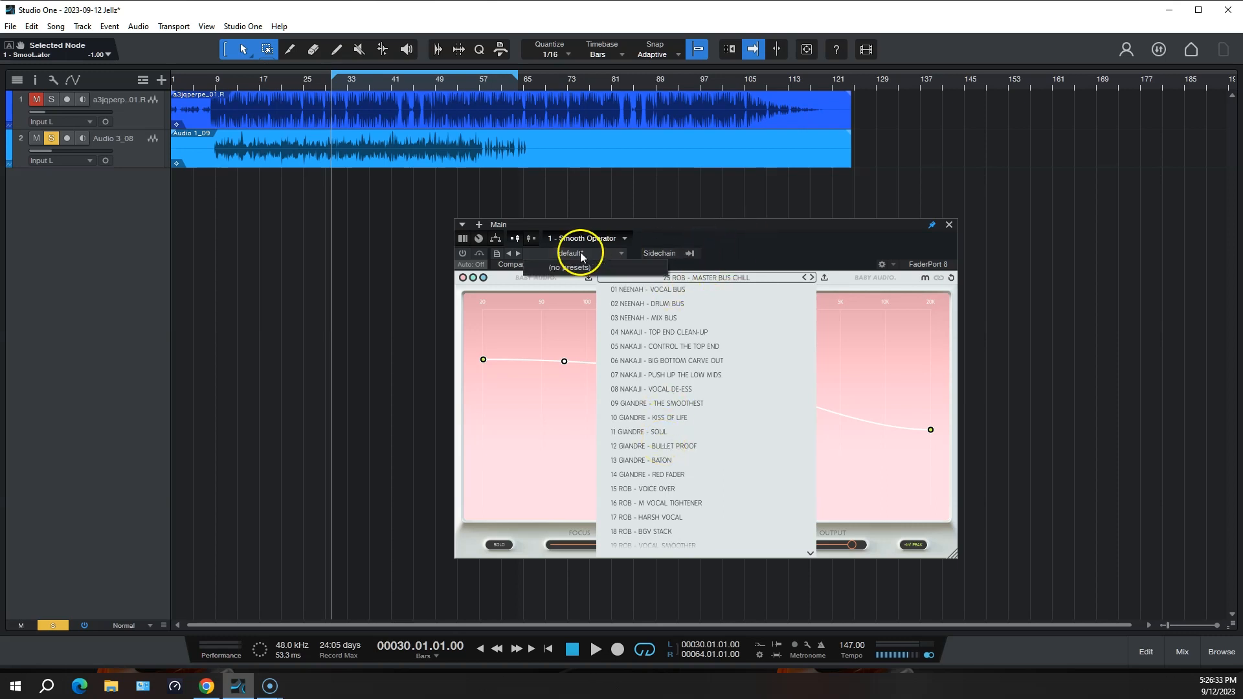
click(619, 253)
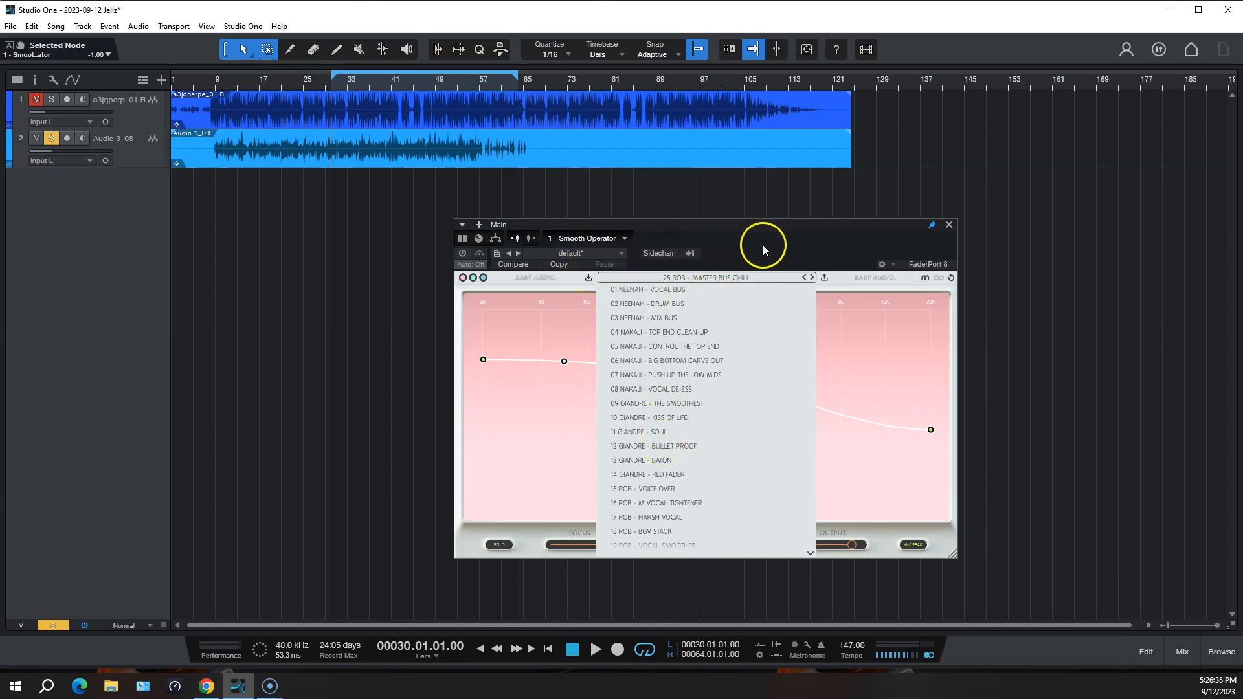
click(856, 426)
Raise the high shelf node to nearly flatten the curve's top end and shift the left peak node slightly up in frequency.
drag(931, 430, 933, 368)
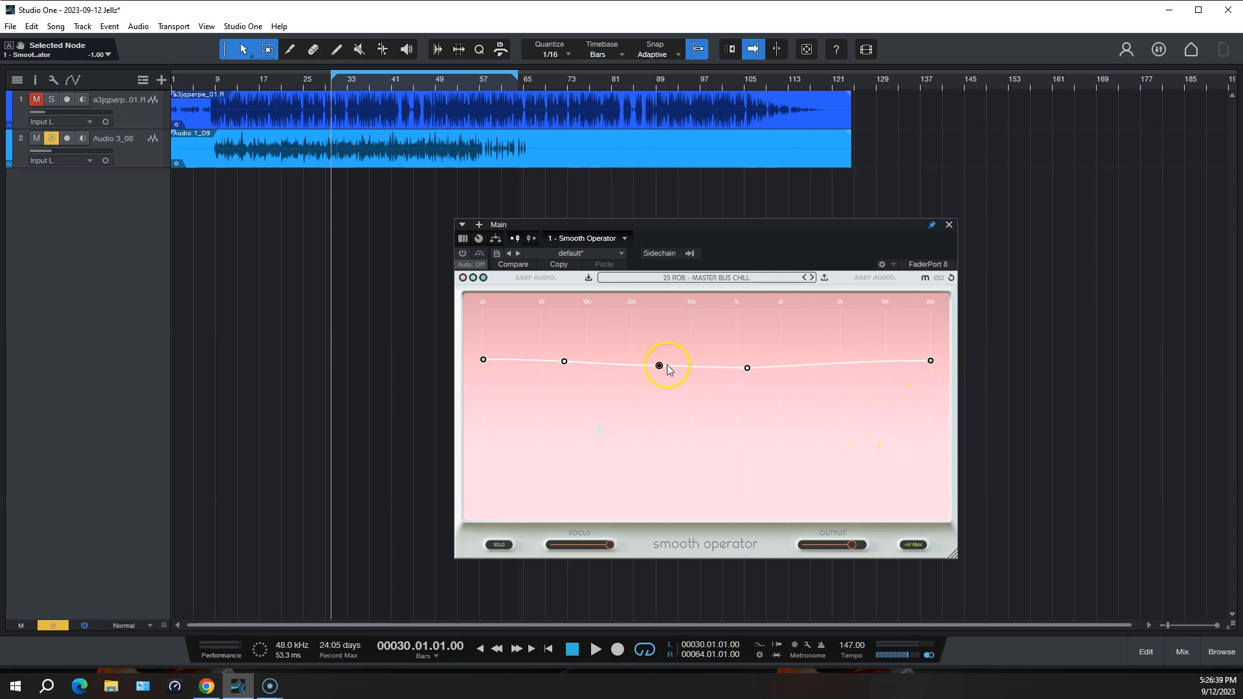
drag(563, 365, 577, 367)
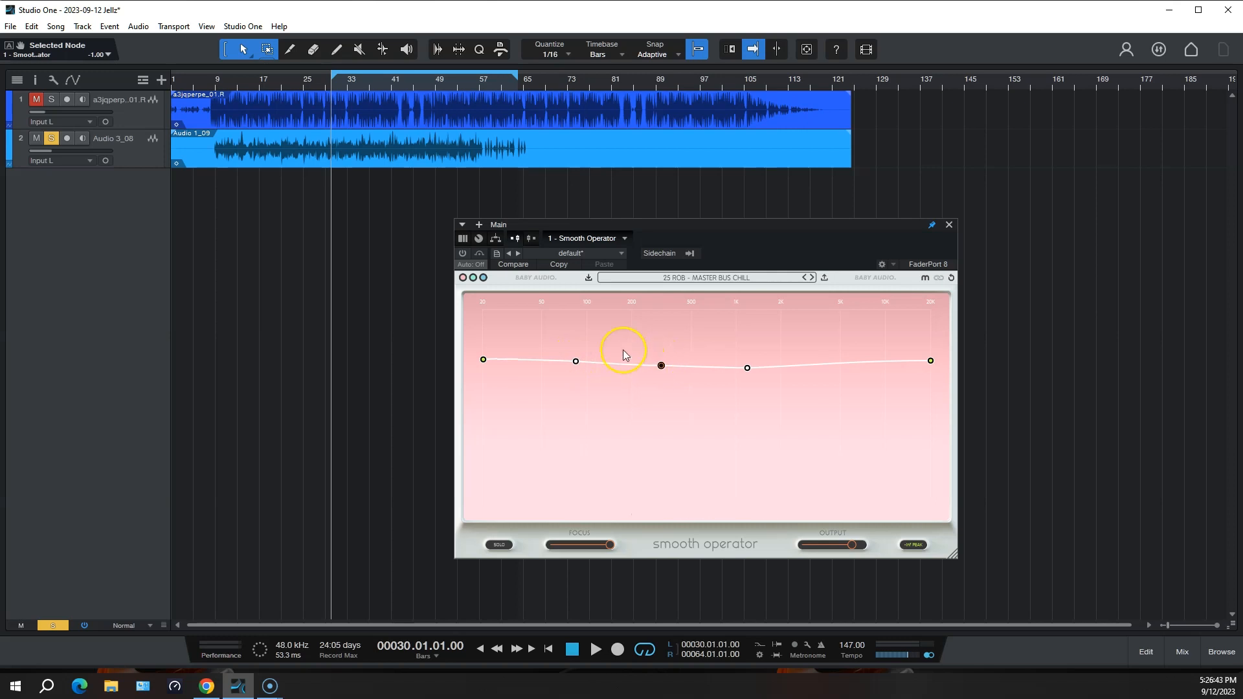
Unmute and solo track 1 alongside the vocal, play the loop and activate Smooth Operator on the Main bus.
click(36, 99)
click(51, 99)
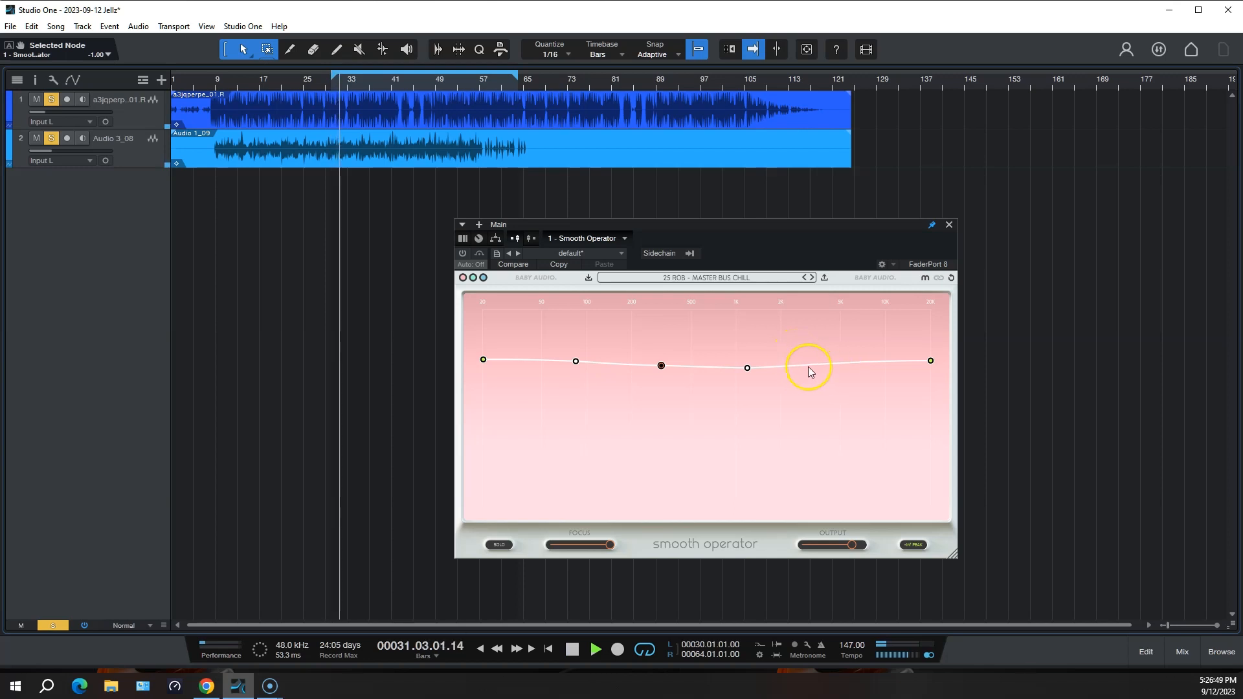
click(463, 253)
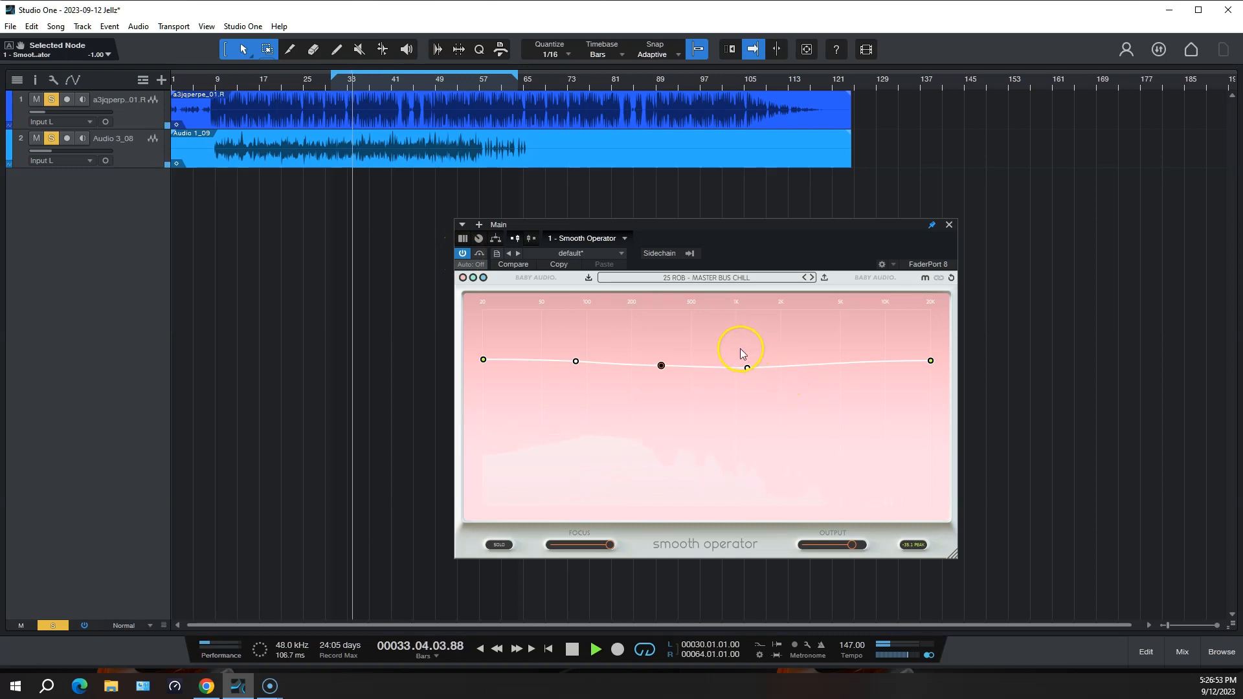
Raise the left peak node to about 83 Hz at 13 dB, shift the right peak node higher, and raise the high shelf to about 11.7 dB.
drag(576, 367, 586, 341)
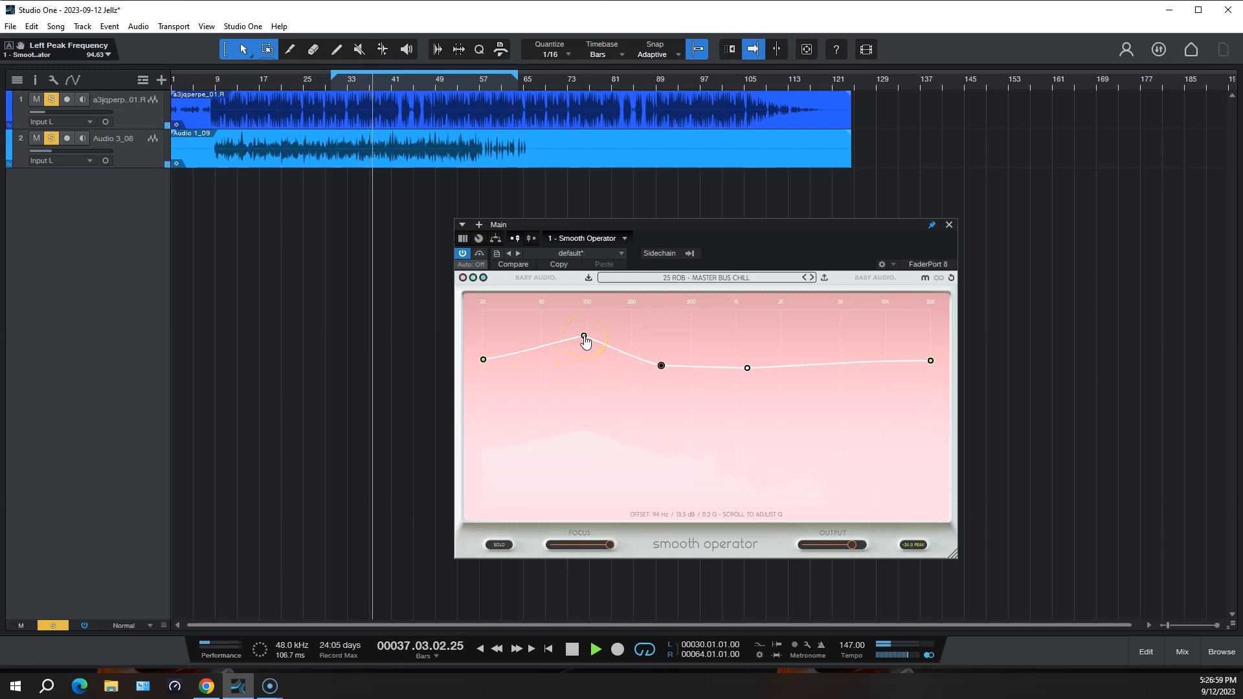
drag(584, 336, 575, 338)
drag(743, 367, 765, 367)
click(930, 362)
drag(930, 367, 933, 348)
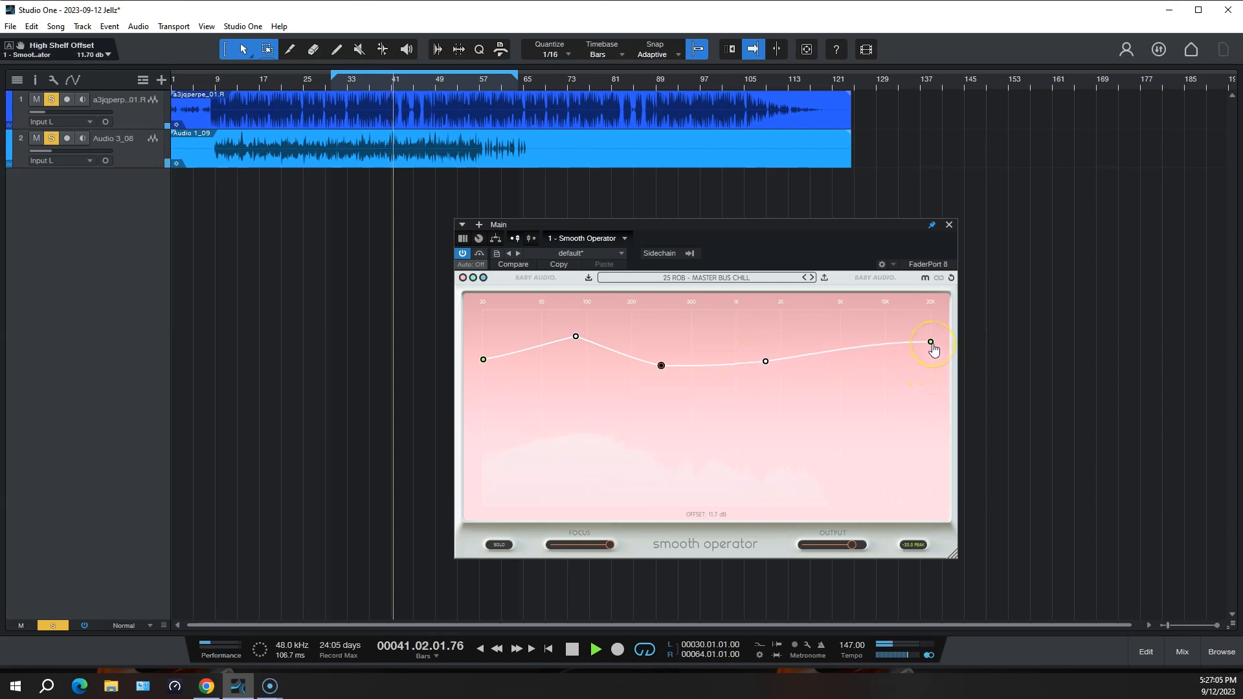
Solo-listen to the bands of the left peak and high shelf nodes on the Main bus's curve.
click(579, 503)
click(576, 337)
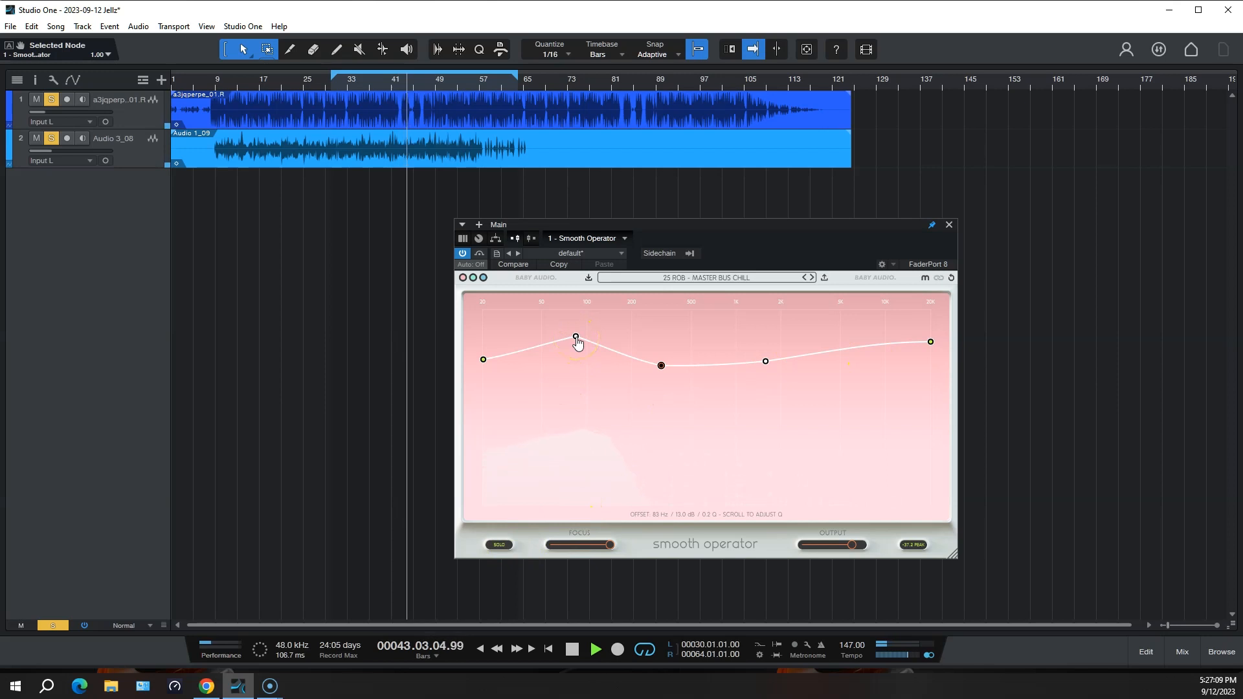
click(931, 342)
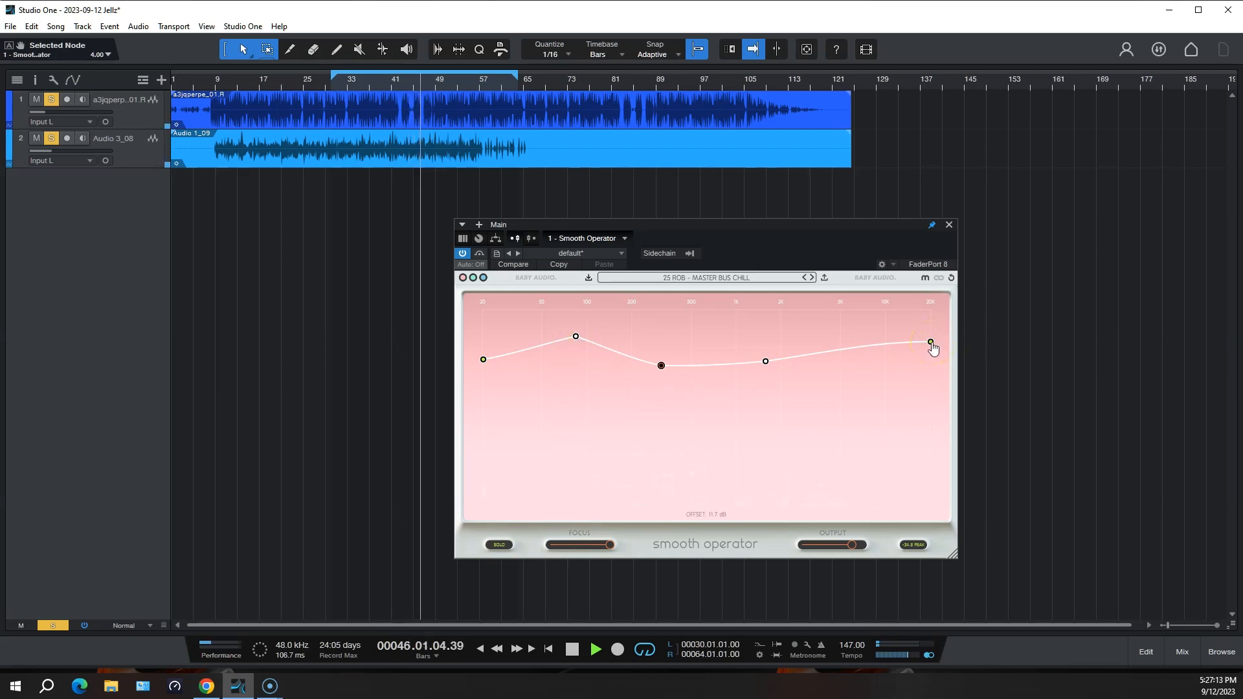
Replay the full mix from the loop start, compare it with Smooth Operator bypassed, then stop and return to the loop start.
key(space)
key(KP_1)
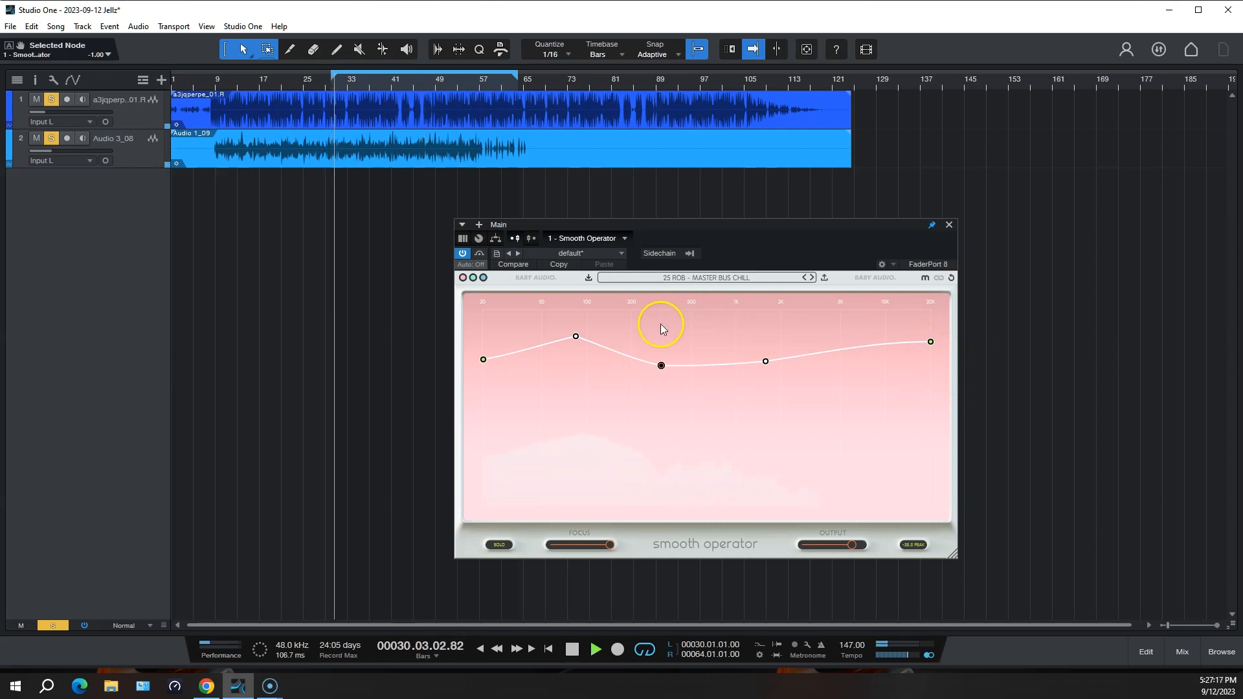
click(479, 254)
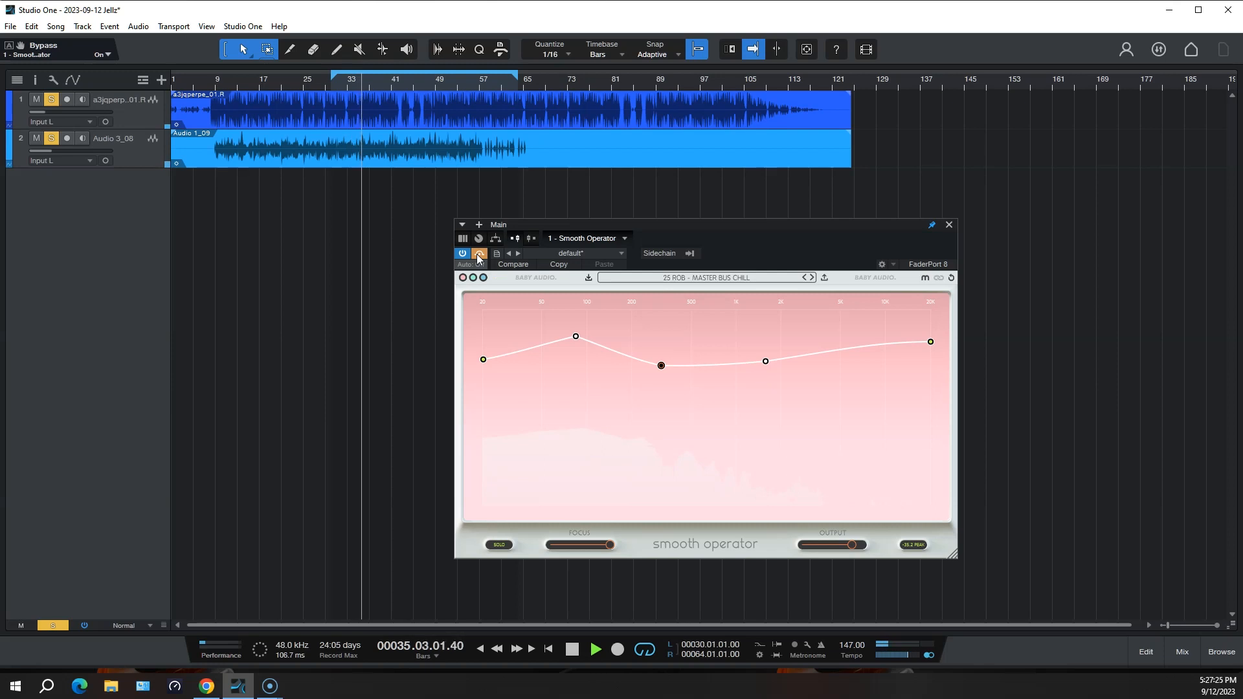
click(478, 254)
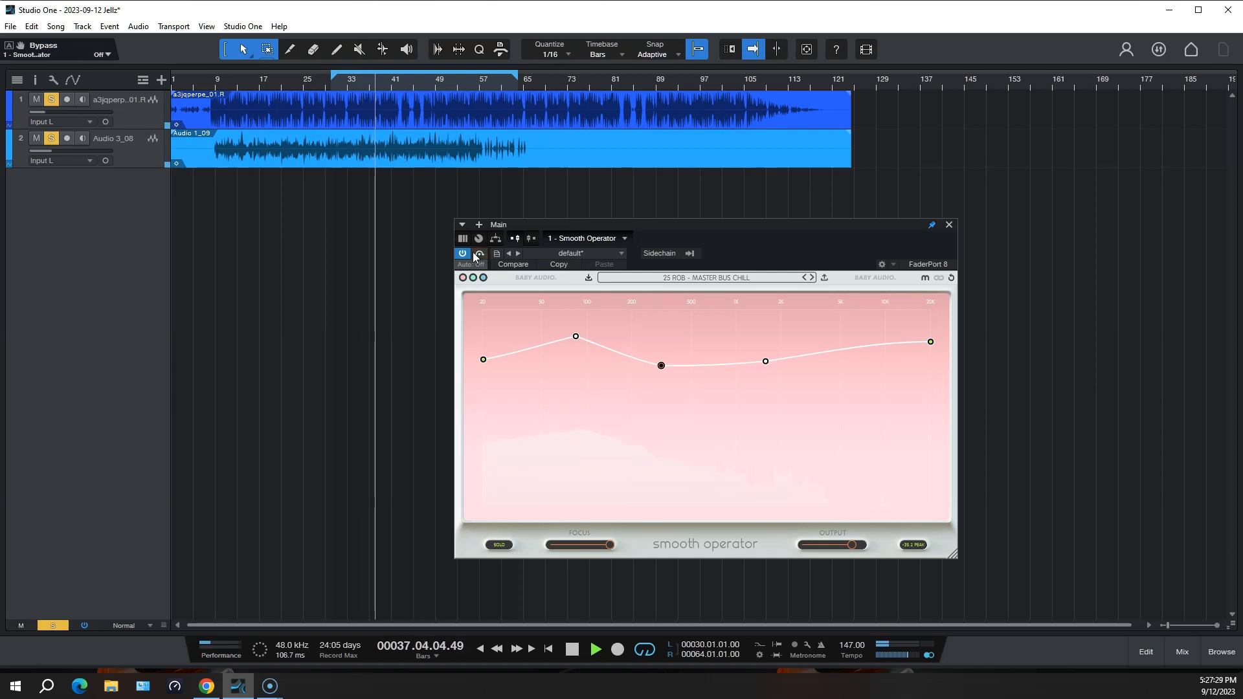
key(space)
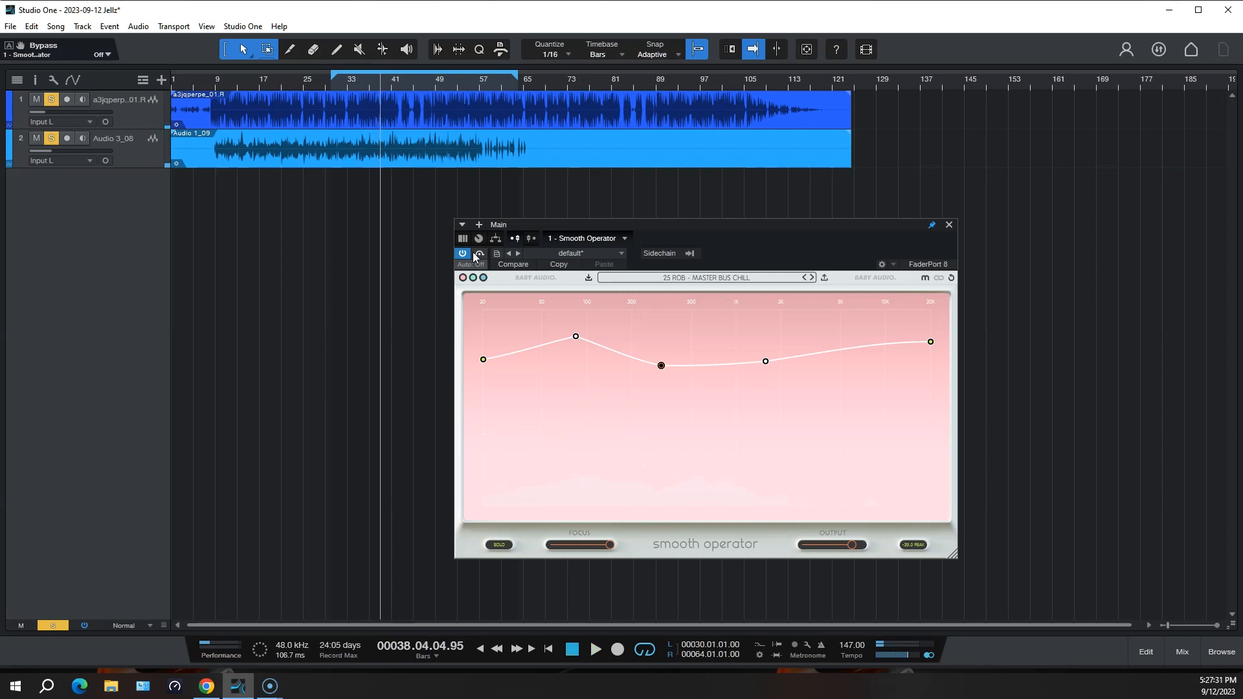
key(KP_1)
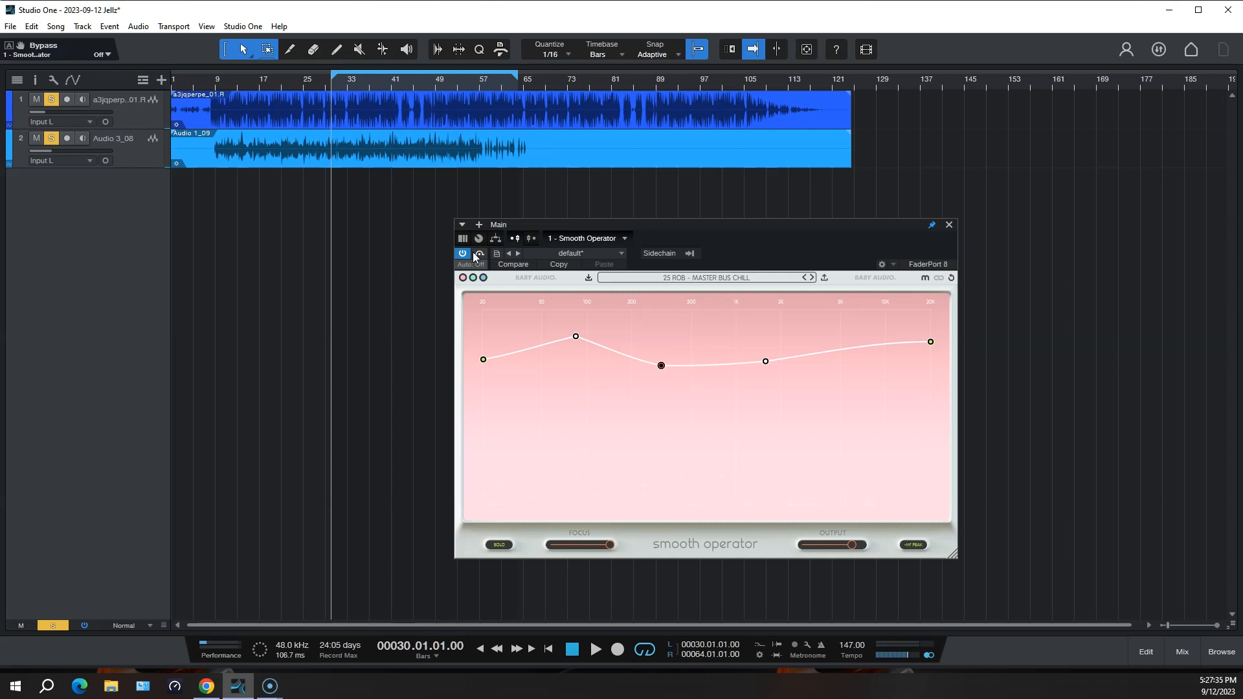
Shift the left peak node to about 90 Hz at 13.1 dB and lower the whole curve slightly with the master node.
mouse_move(930, 347)
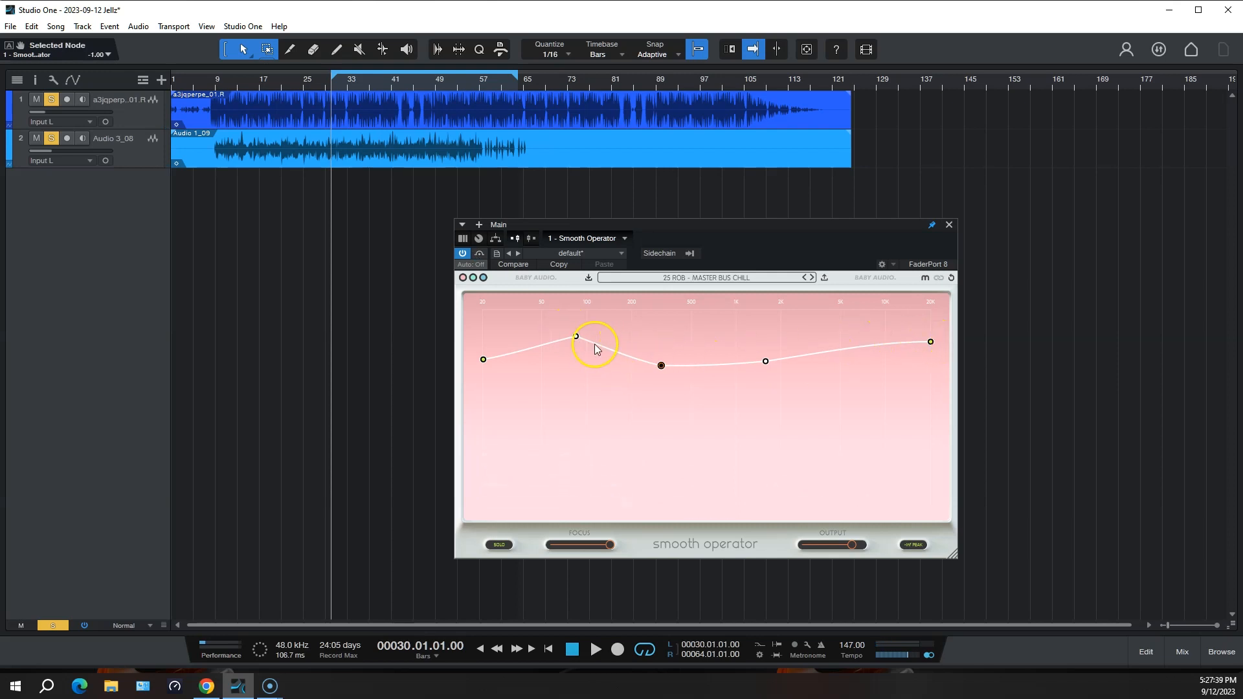
drag(576, 336, 580, 337)
click(583, 338)
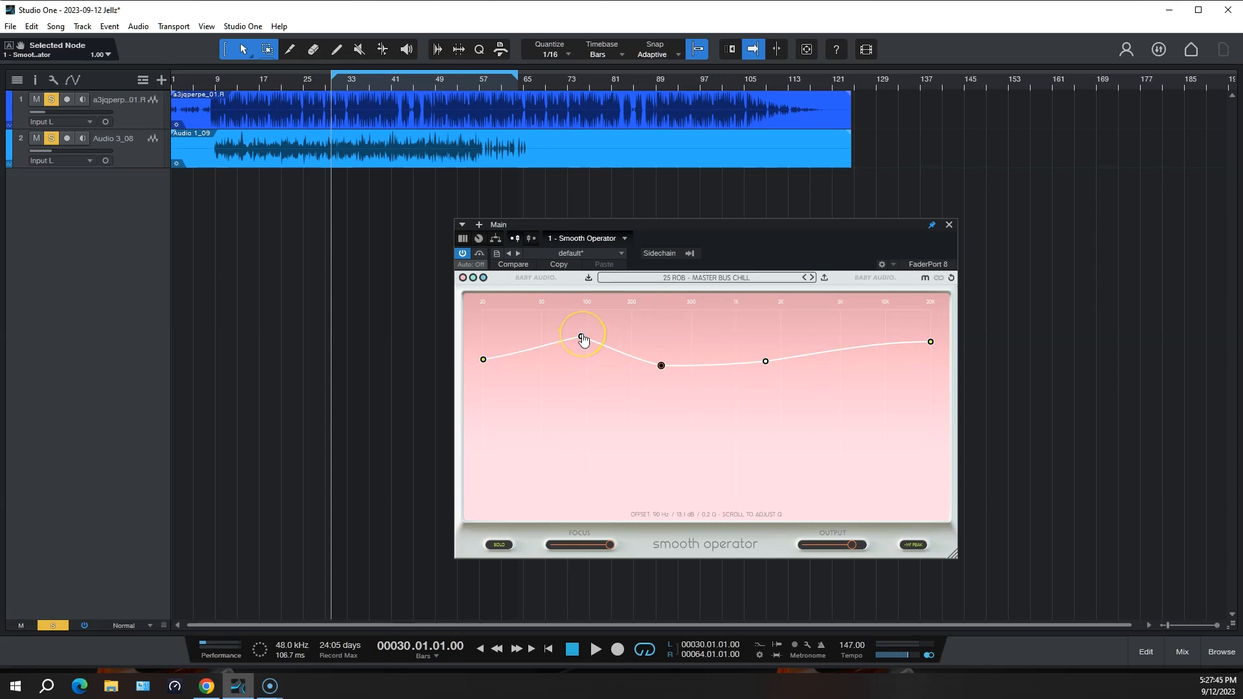
click(612, 385)
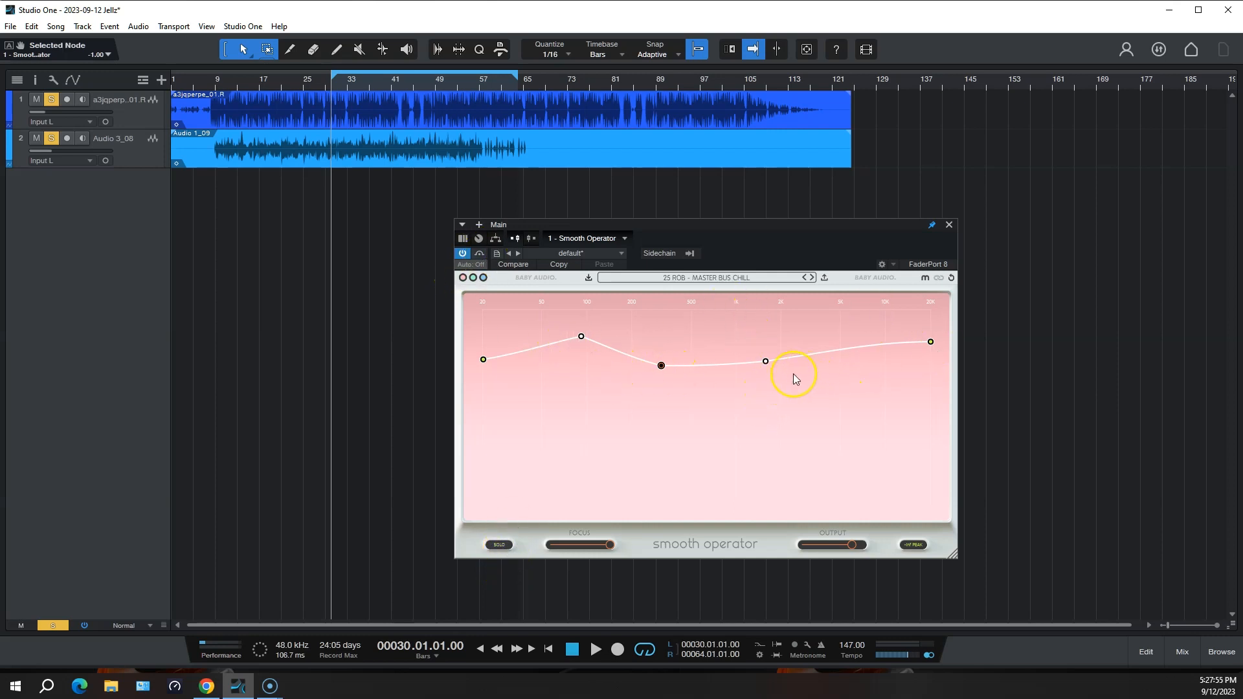
click(661, 366)
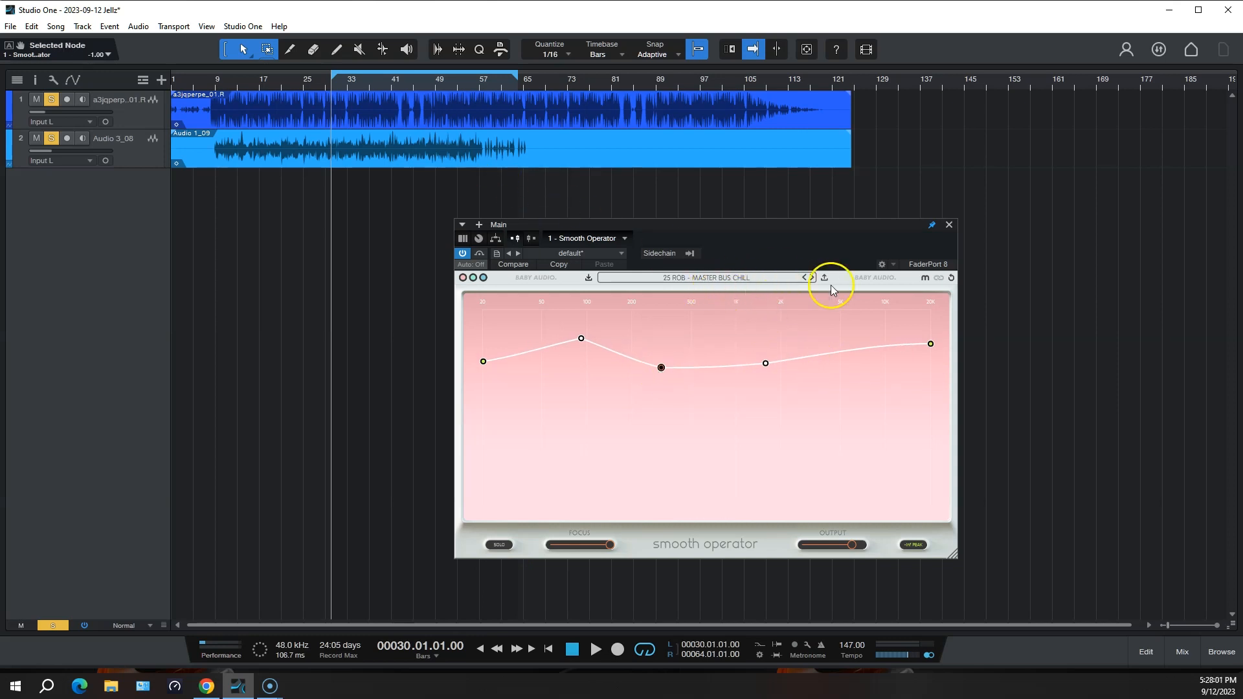
Switch Smooth Operator's own built-in bypass on and off again.
click(538, 279)
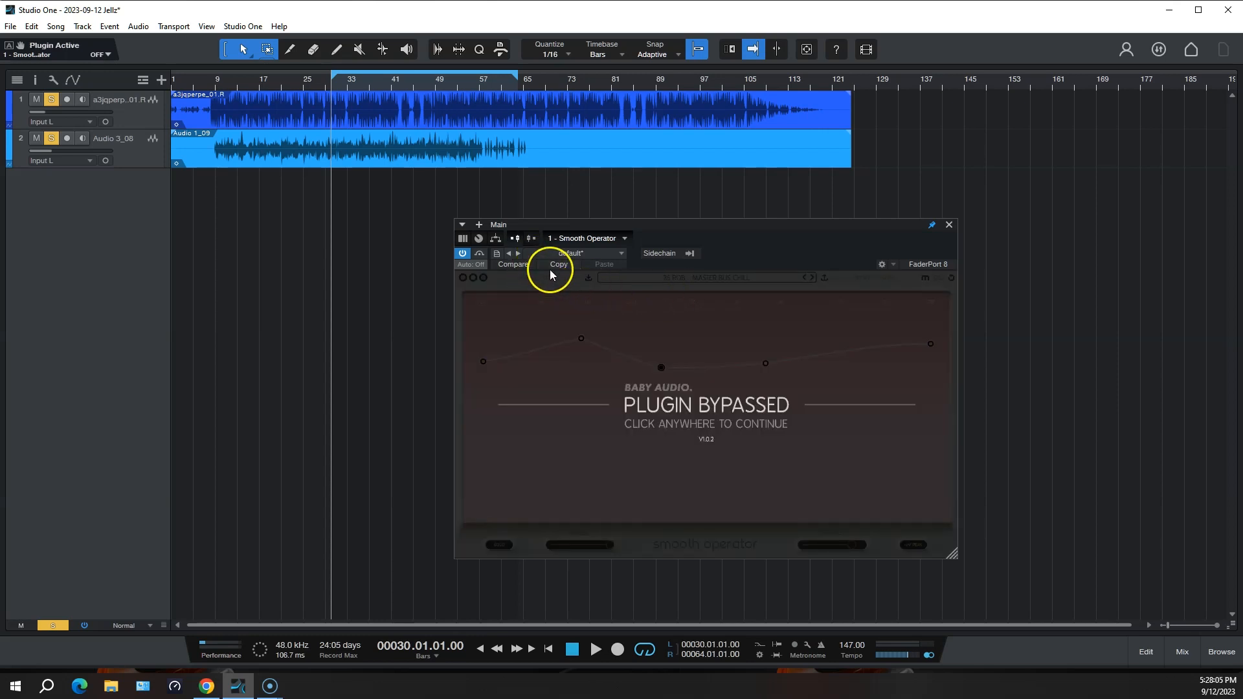
click(550, 275)
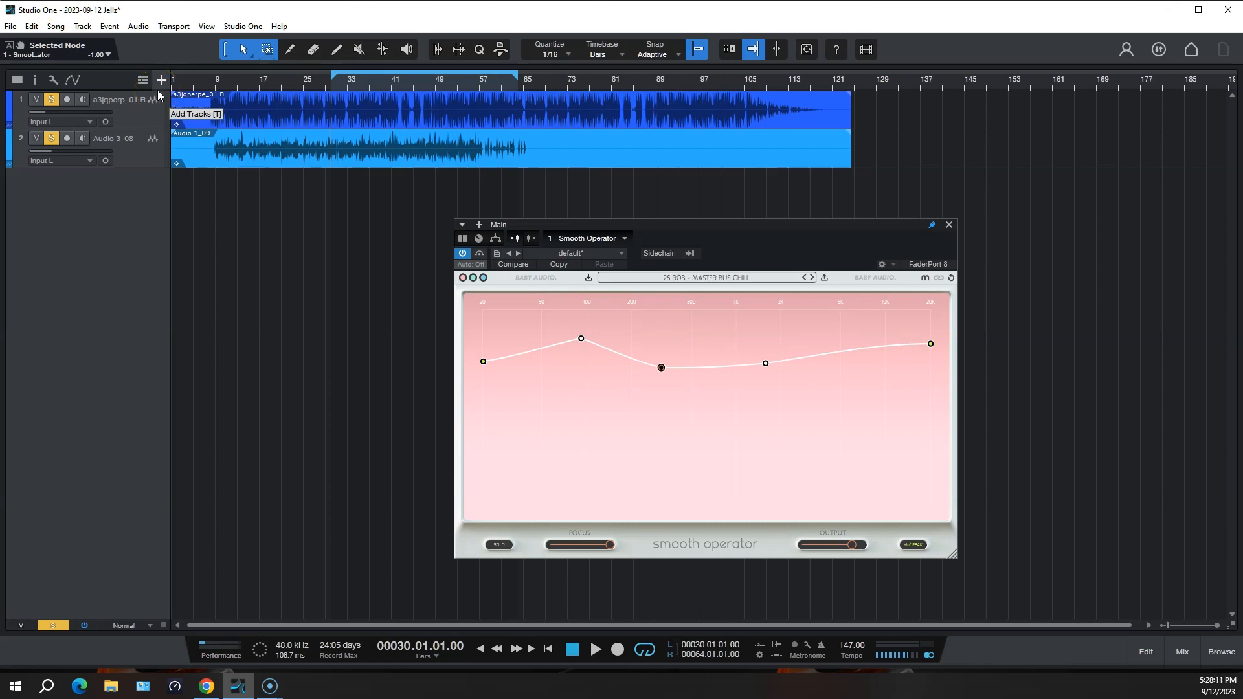
Play the full mix from the loop start and check Smooth Operator's processing mode.
key(space)
click(253, 106)
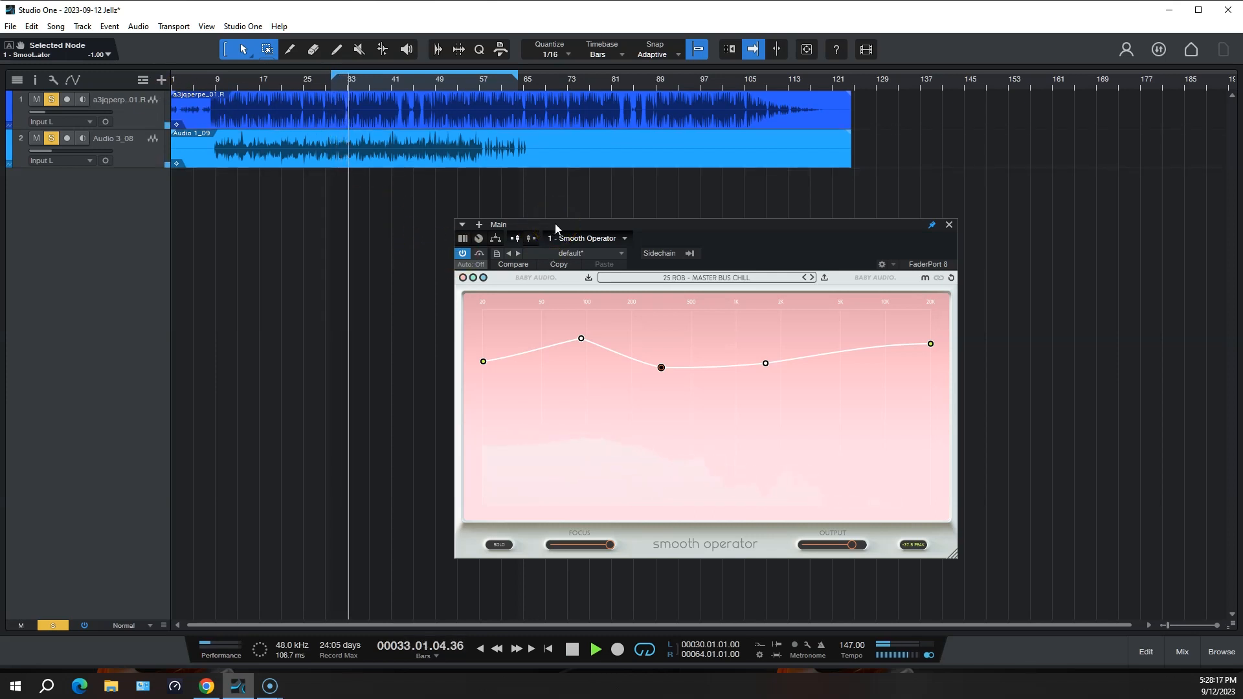
click(925, 277)
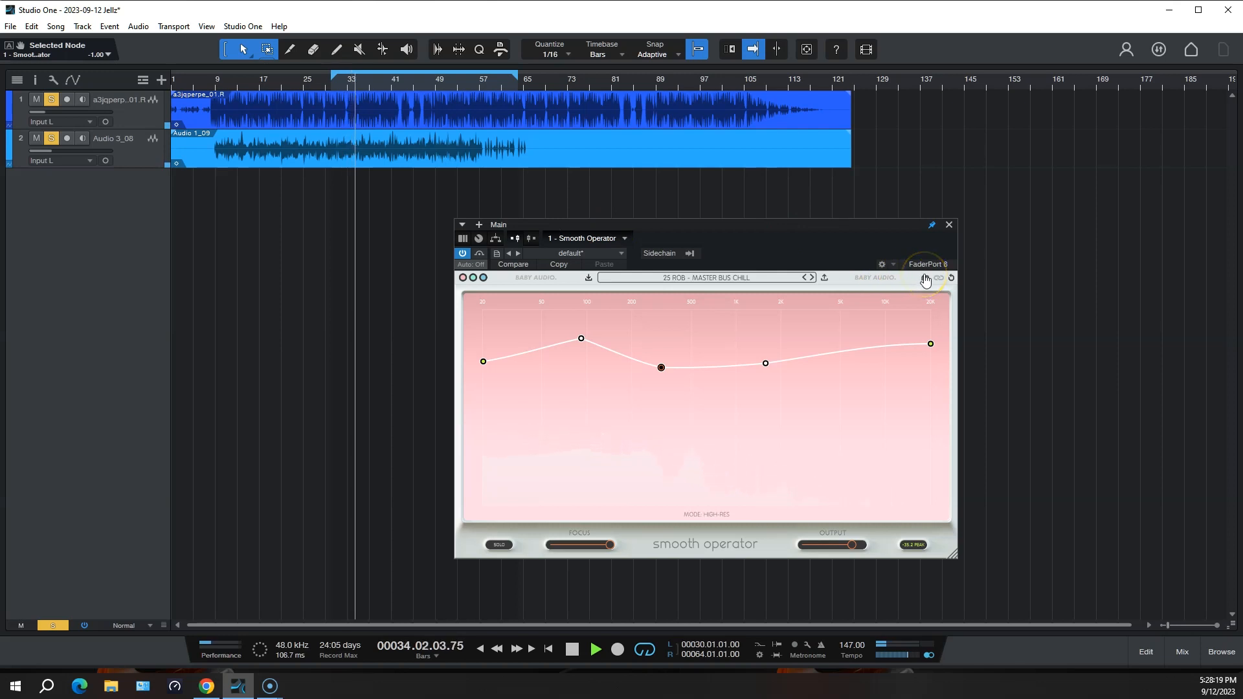
click(920, 279)
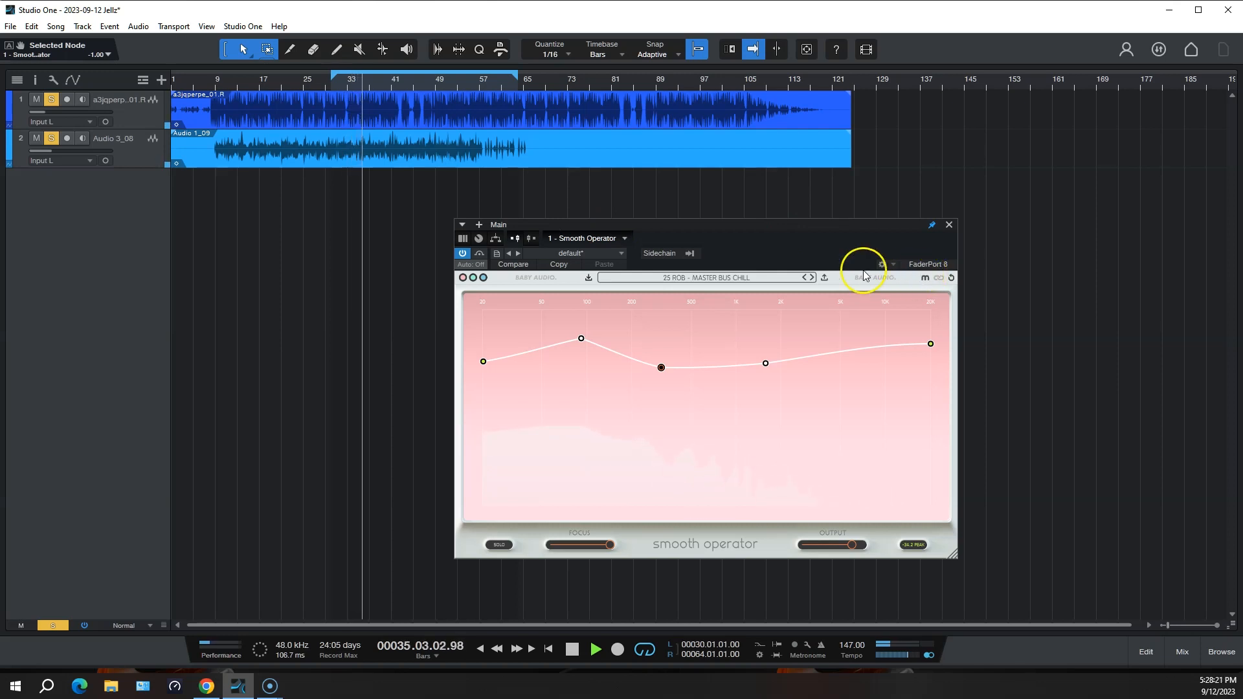
Compare the playing mix with Smooth Operator bypassed and active on the Main bus, then stop playback with it bypassed.
click(480, 254)
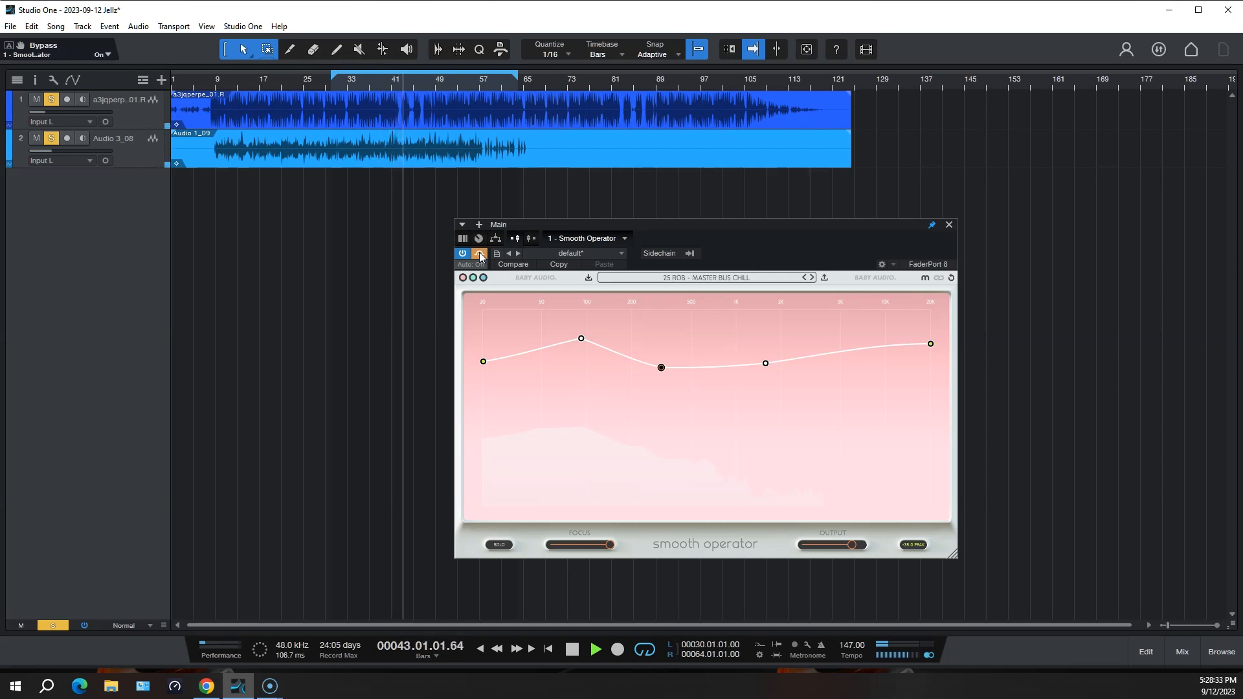
click(479, 254)
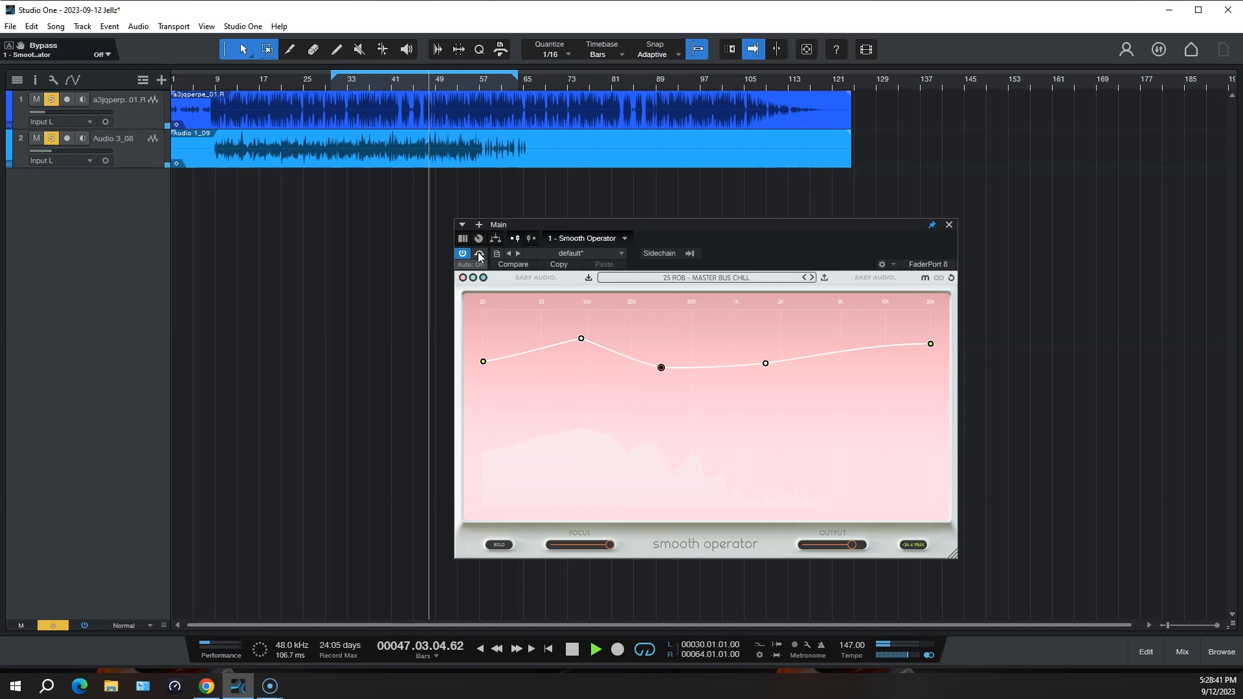
click(479, 257)
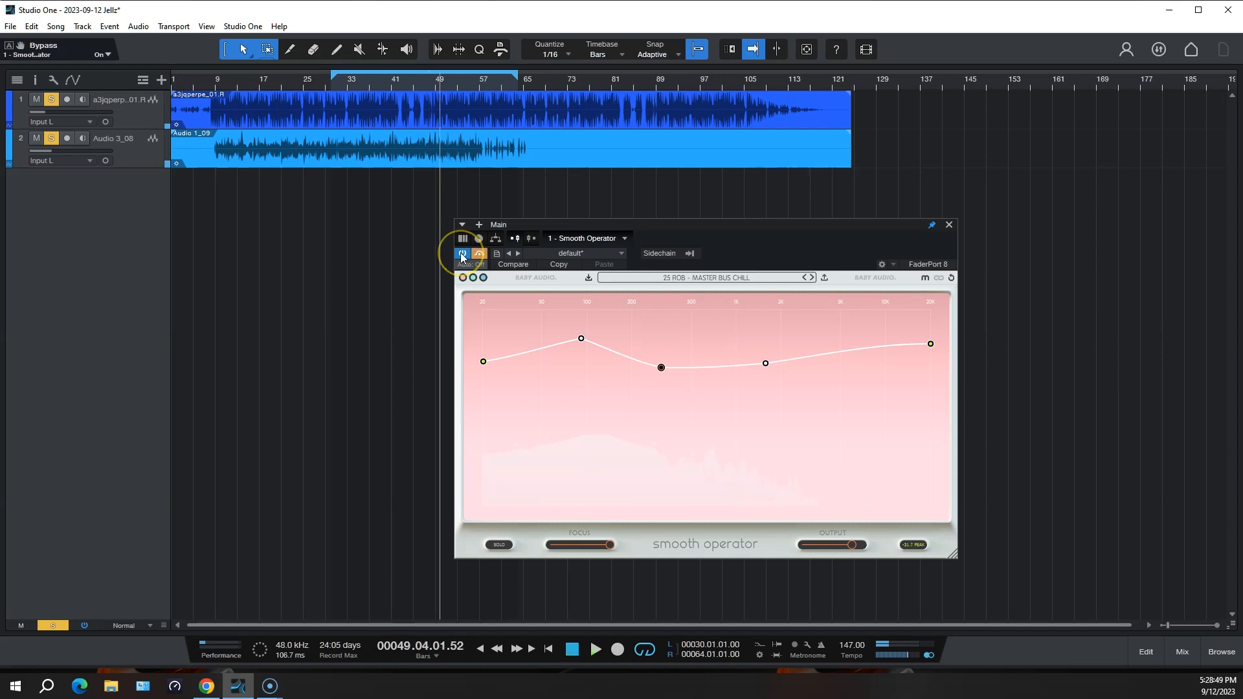